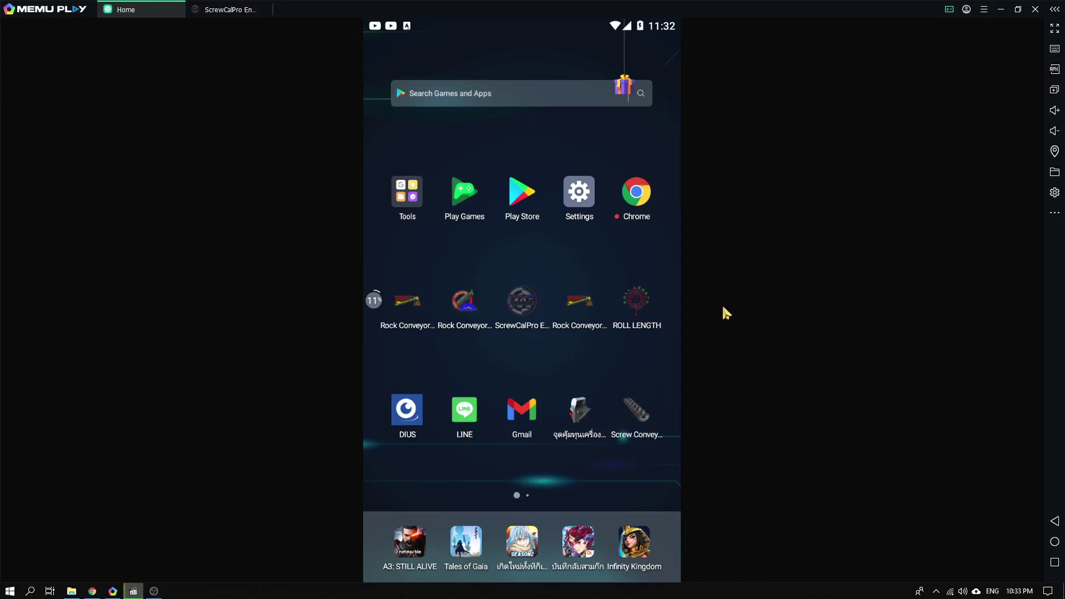
Step: Launch ScrewCalPro Engineering and pan the general arrangement diagram to inspect both conveyor ends
{"action": "left_click", "coordinate": [516, 307]}
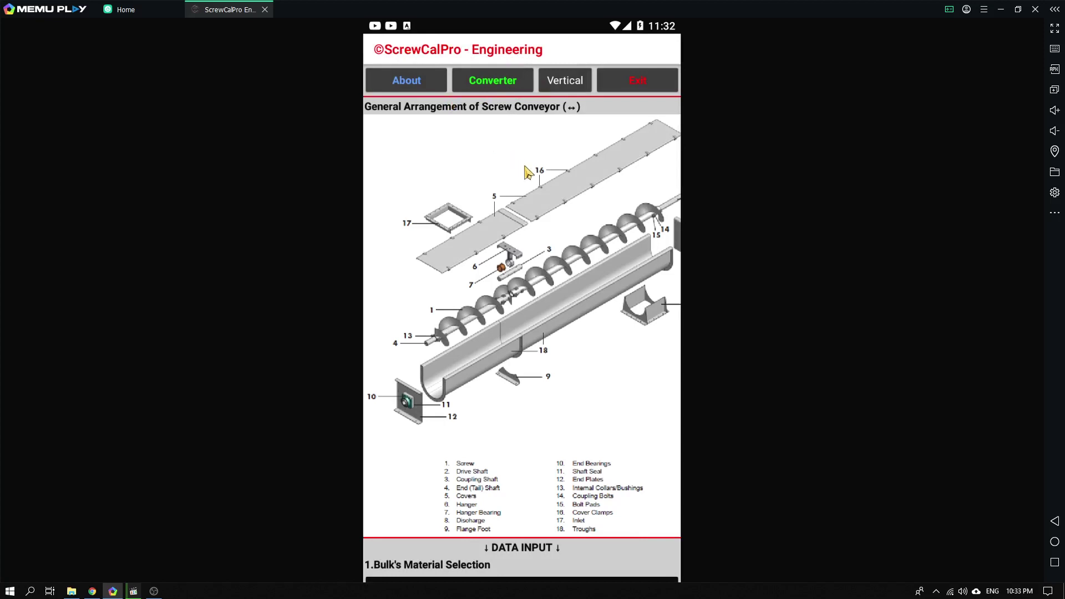
{"action": "left_click_drag", "start_coordinate": [643, 264], "coordinate": [543, 284]}
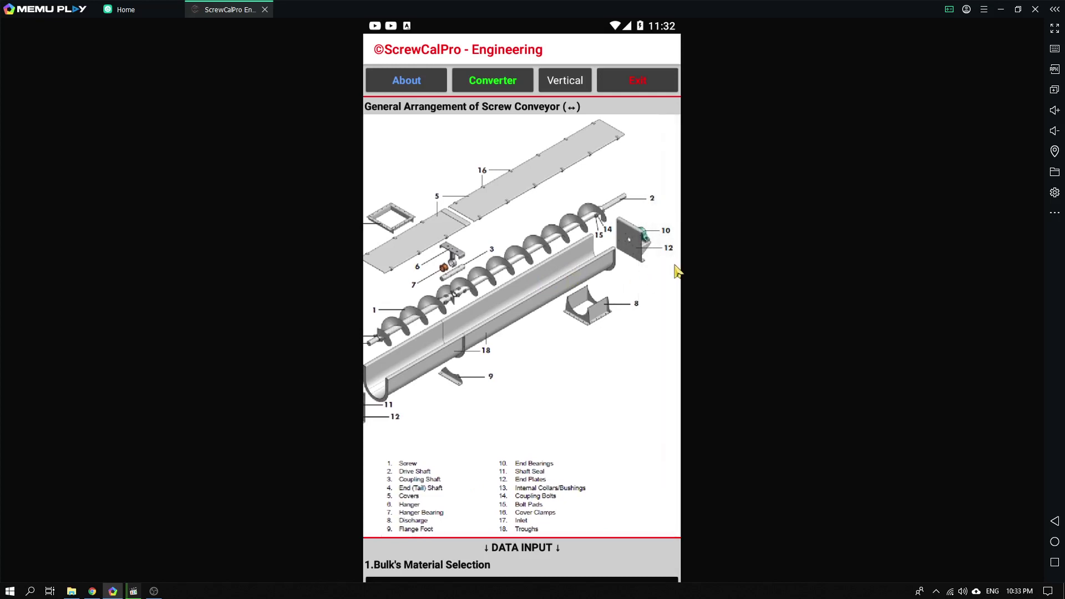
{"action": "left_click_drag", "start_coordinate": [454, 282], "coordinate": [532, 297]}
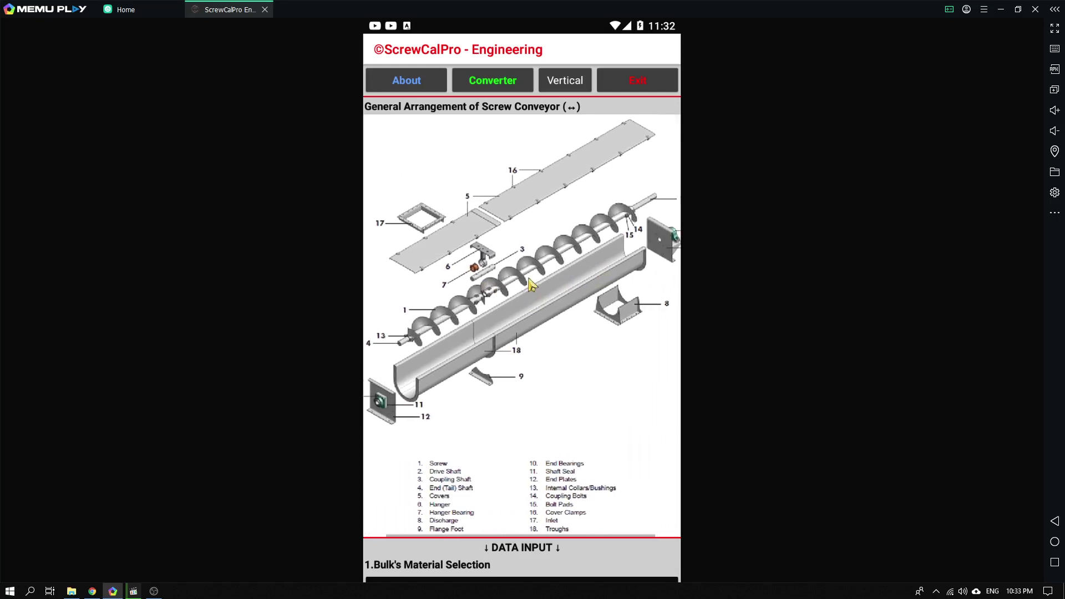
Step: Look through the About page and the unit Converter, returning to the main screen after each
{"action": "left_click", "coordinate": [411, 81]}
{"action": "scroll", "coordinate": [565, 501], "scroll_direction": "down", "scroll_amount": 15}
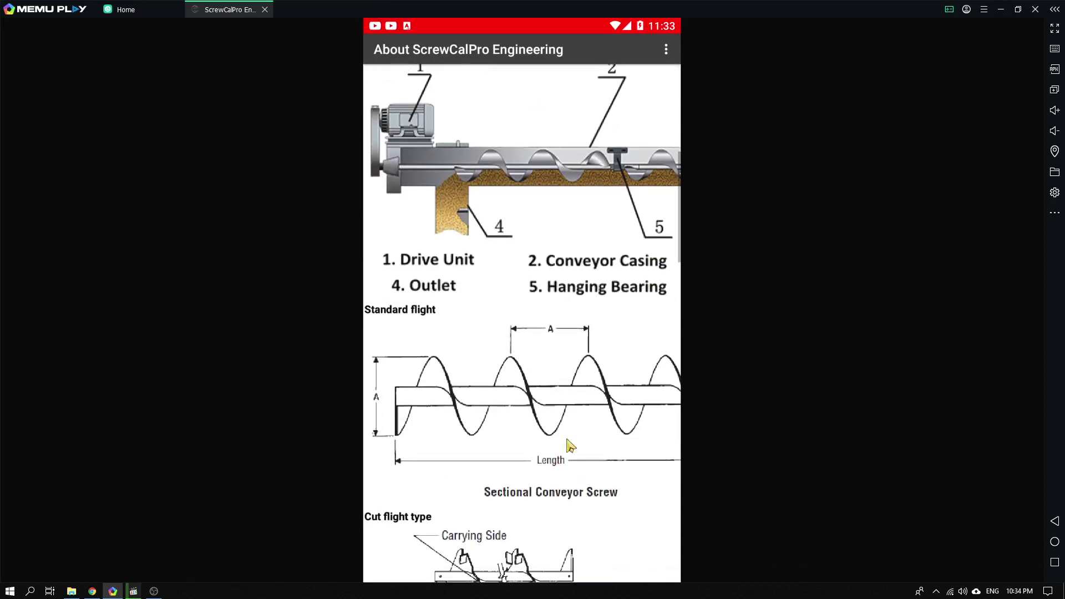
{"action": "left_click", "coordinate": [524, 537]}
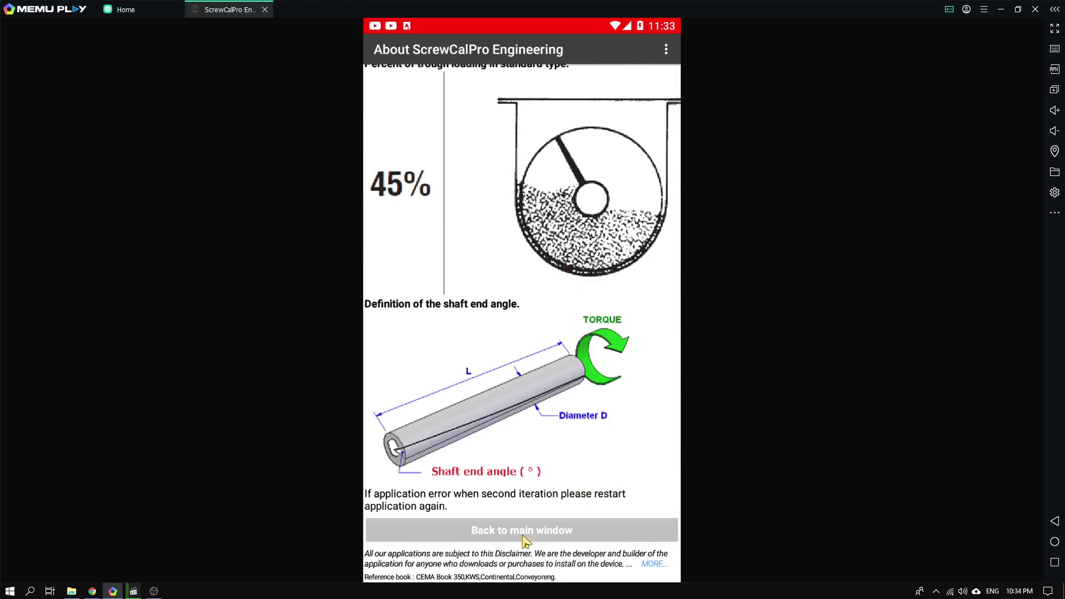
{"action": "left_click", "coordinate": [484, 82]}
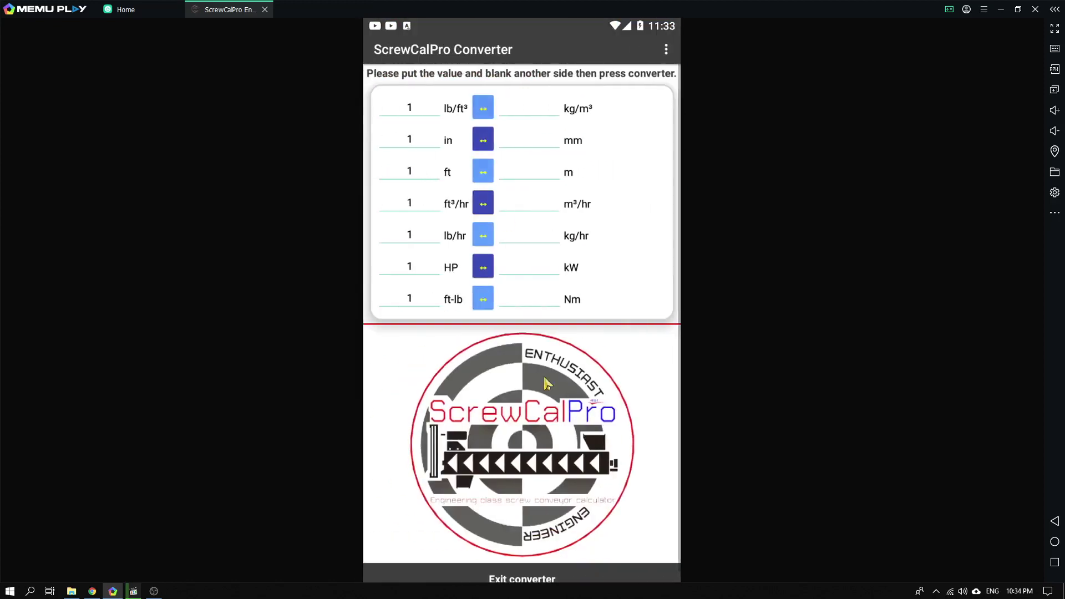
{"action": "scroll", "coordinate": [630, 527], "scroll_direction": "down", "scroll_amount": 1}
{"action": "left_click", "coordinate": [547, 577]}
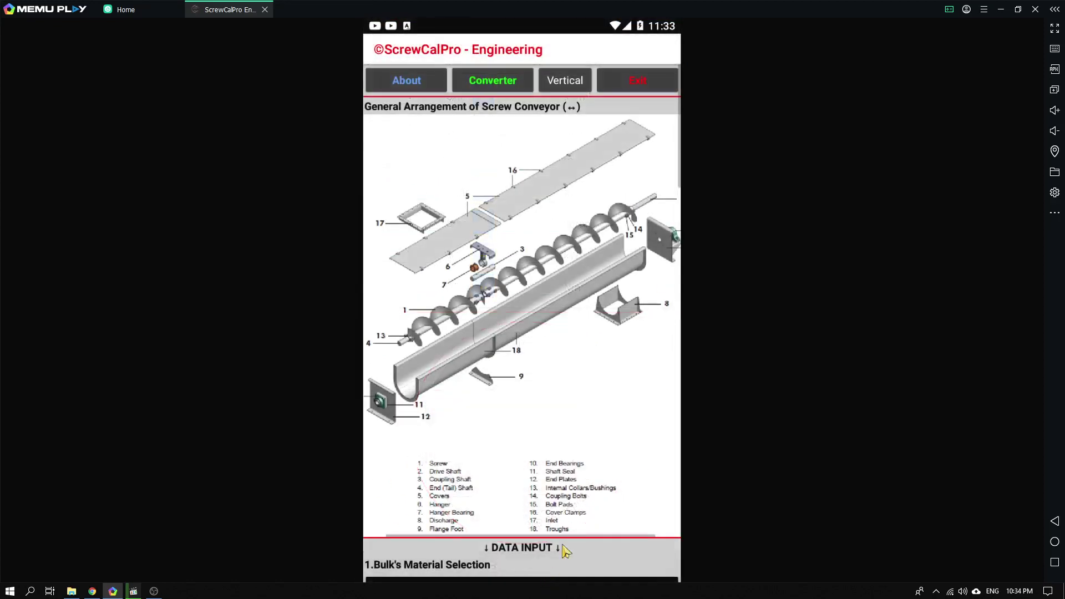
Step: Look over the Vertical Screw Conveyor Design form, close it, and scroll to DATA INPUT
{"action": "left_click", "coordinate": [563, 82]}
{"action": "scroll", "coordinate": [594, 409], "scroll_direction": "down", "scroll_amount": 5}
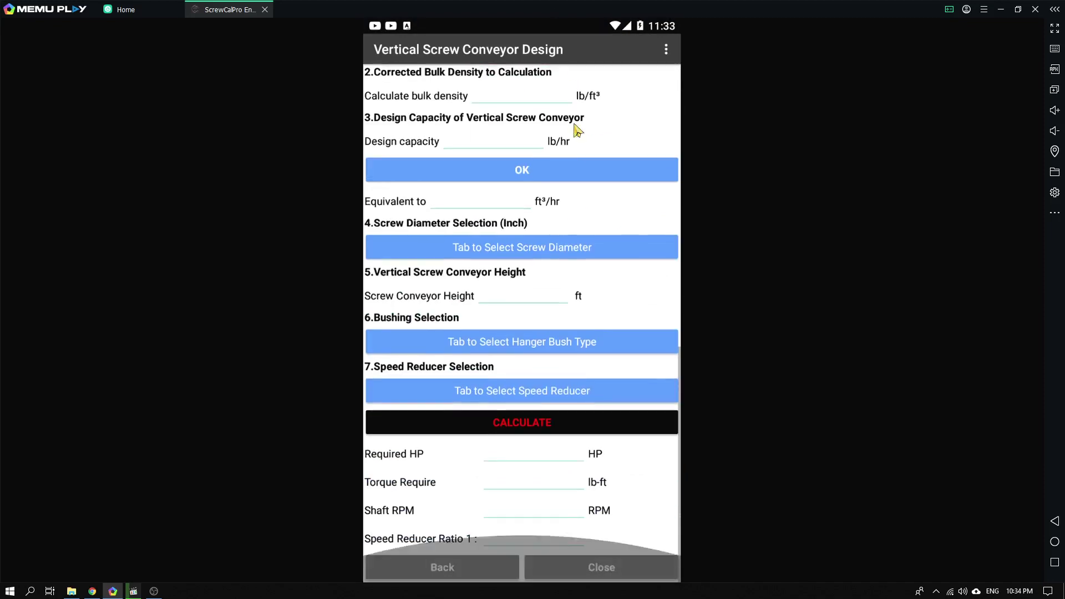
{"action": "left_click", "coordinate": [611, 574]}
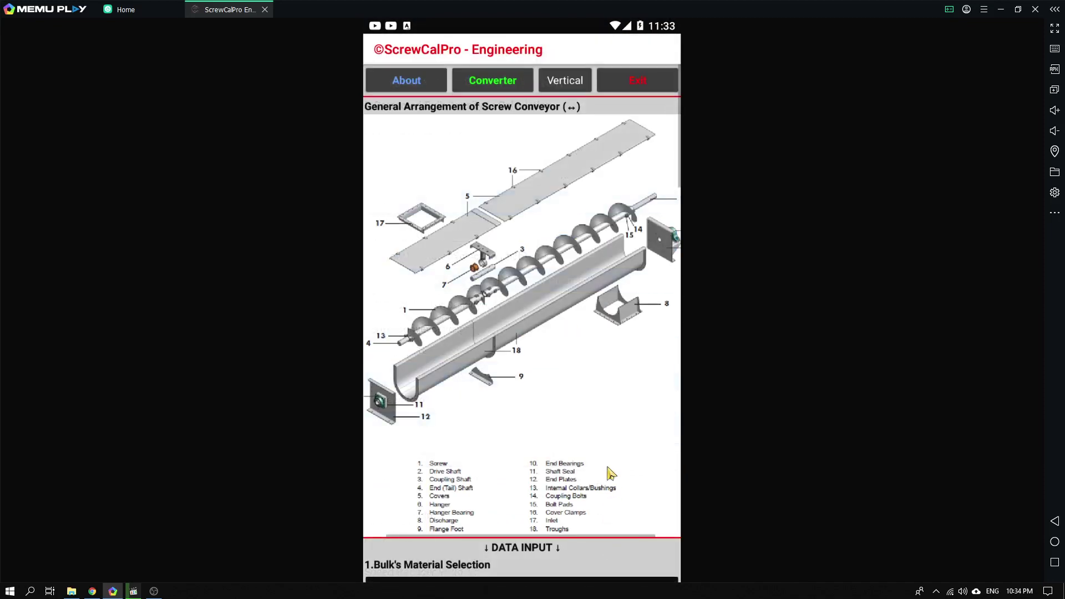
{"action": "scroll", "coordinate": [592, 304], "scroll_direction": "down", "scroll_amount": 7}
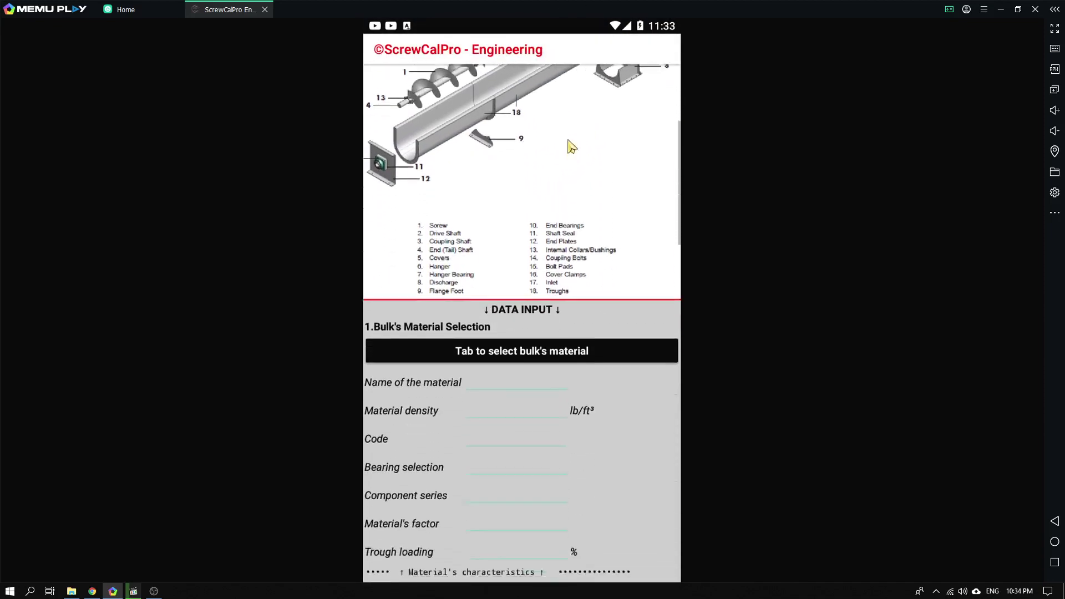
{"action": "scroll", "coordinate": [618, 162], "scroll_direction": "down", "scroll_amount": 1}
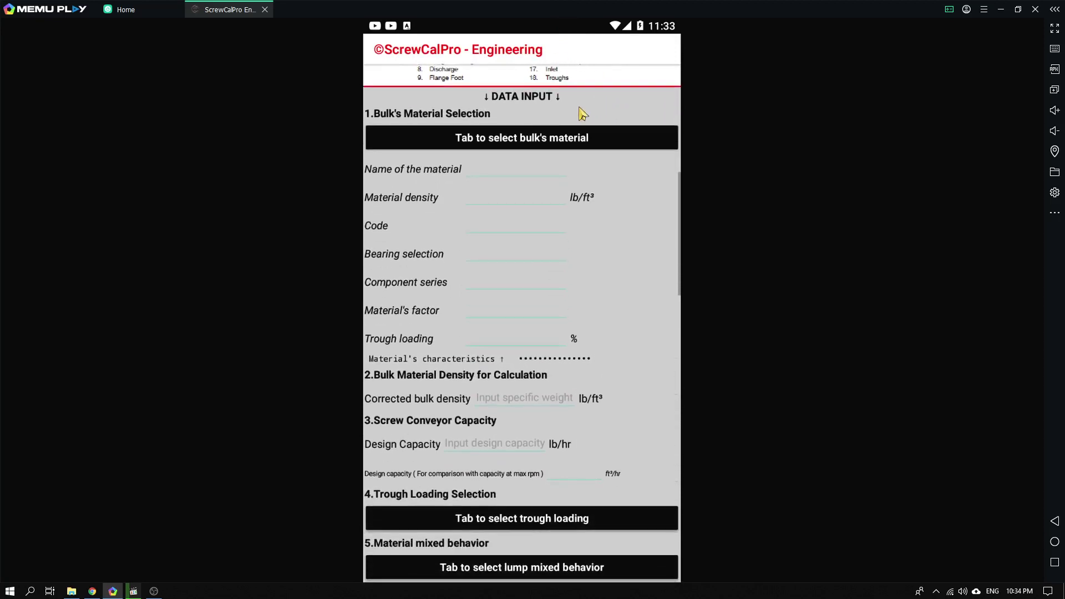
Step: Search the bulk material library for 'saw' and select Sawdust Dry
{"action": "left_click", "coordinate": [545, 140]}
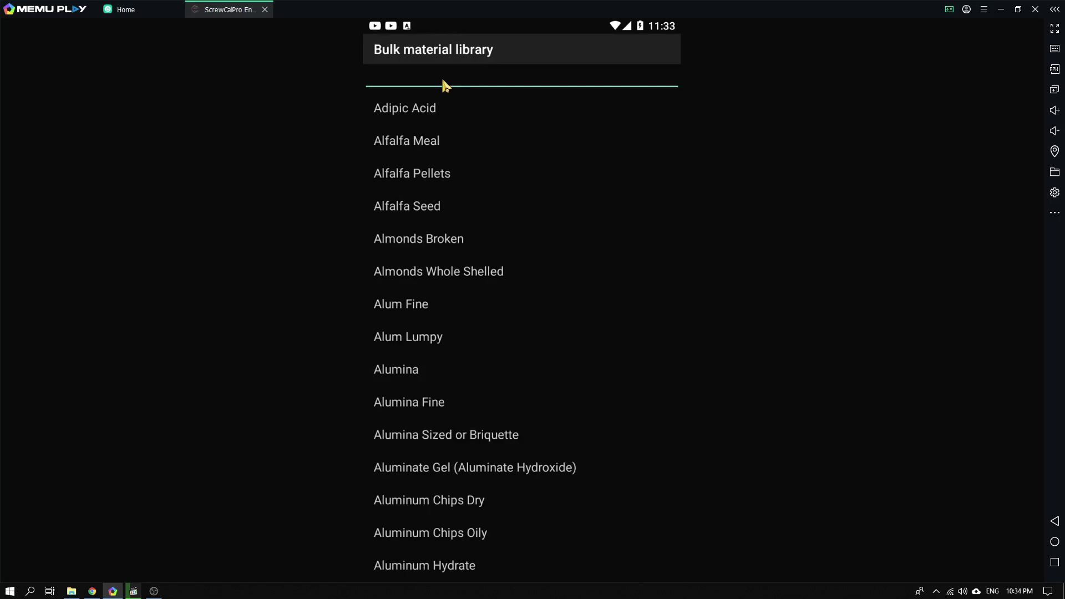
{"action": "type", "text": "saw"}
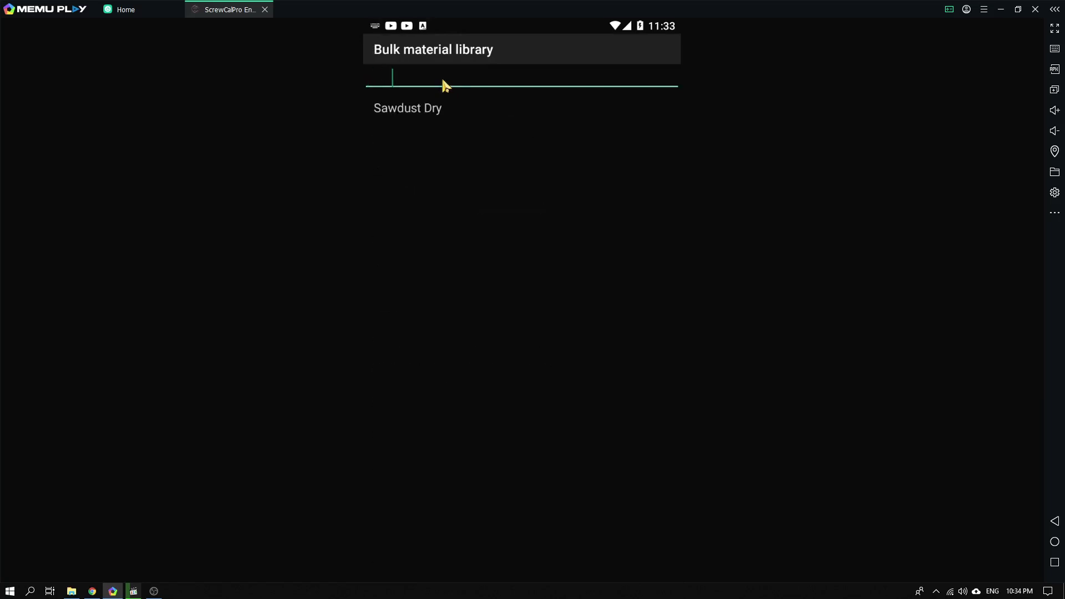
{"action": "left_click", "coordinate": [427, 110]}
{"action": "scroll", "coordinate": [625, 199], "scroll_direction": "down", "scroll_amount": 1}
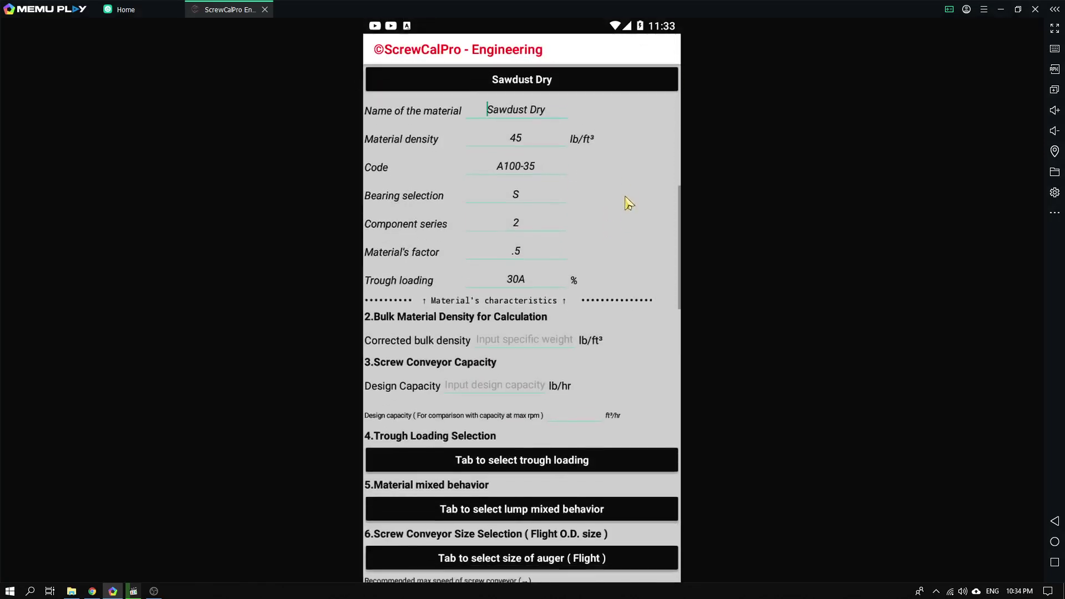
{"action": "mouse_move", "coordinate": [628, 198]}
{"action": "left_mouse_down"}
{"action": "mouse_move", "coordinate": [629, 251]}
{"action": "mouse_move", "coordinate": [627, 183]}
{"action": "left_mouse_up"}
Step: Enter a corrected bulk density of 12 lb/ft³ and a design capacity of 6000 lb/hr
{"action": "left_click", "coordinate": [527, 209]}
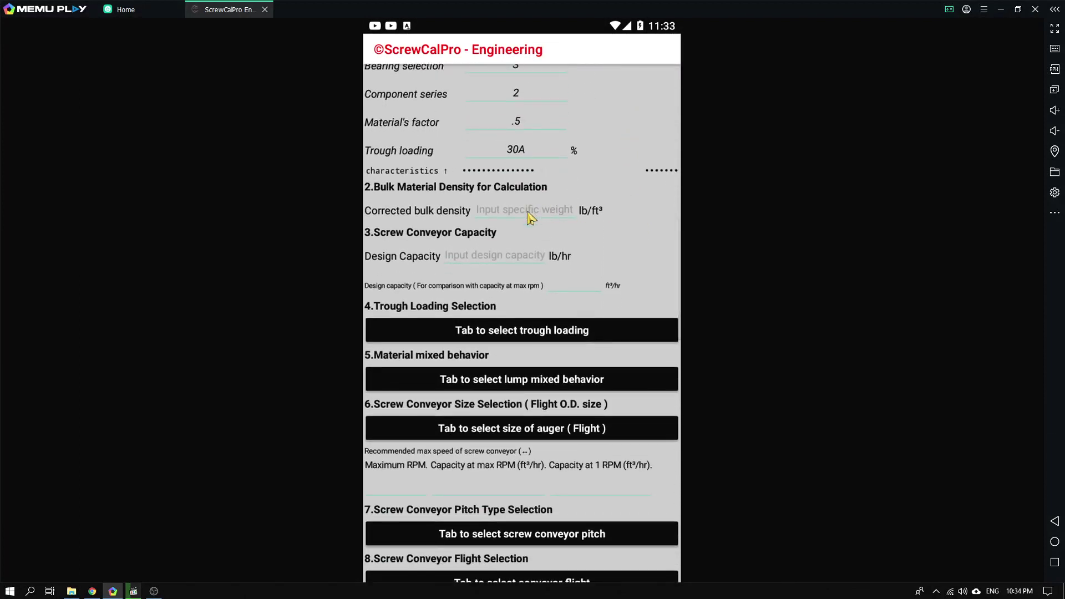
{"action": "type", "text": "12"}
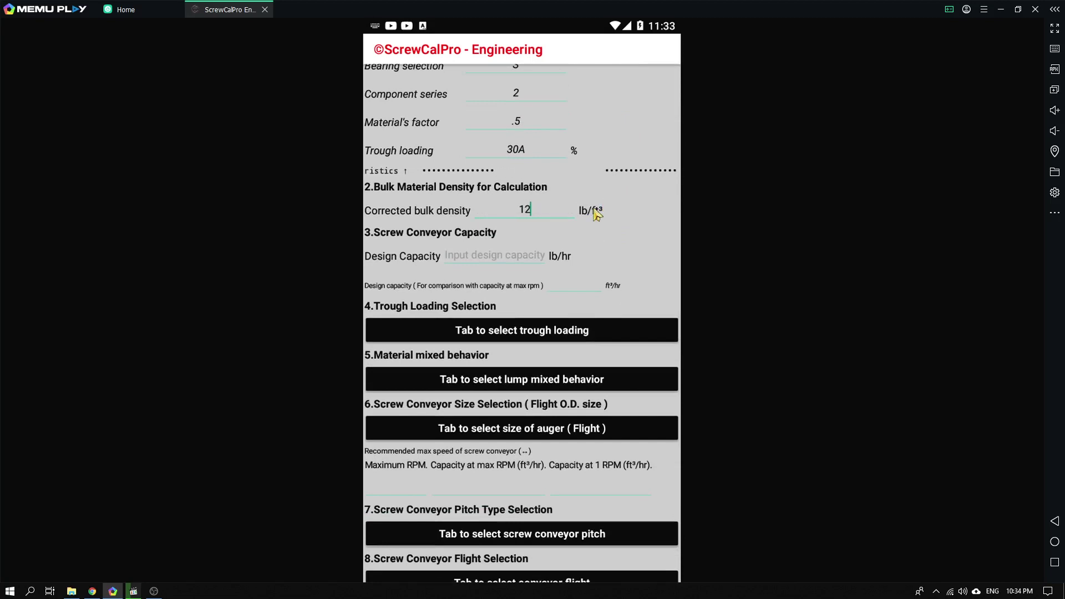
{"action": "key", "text": "Tab"}
{"action": "type", "text": "6"}
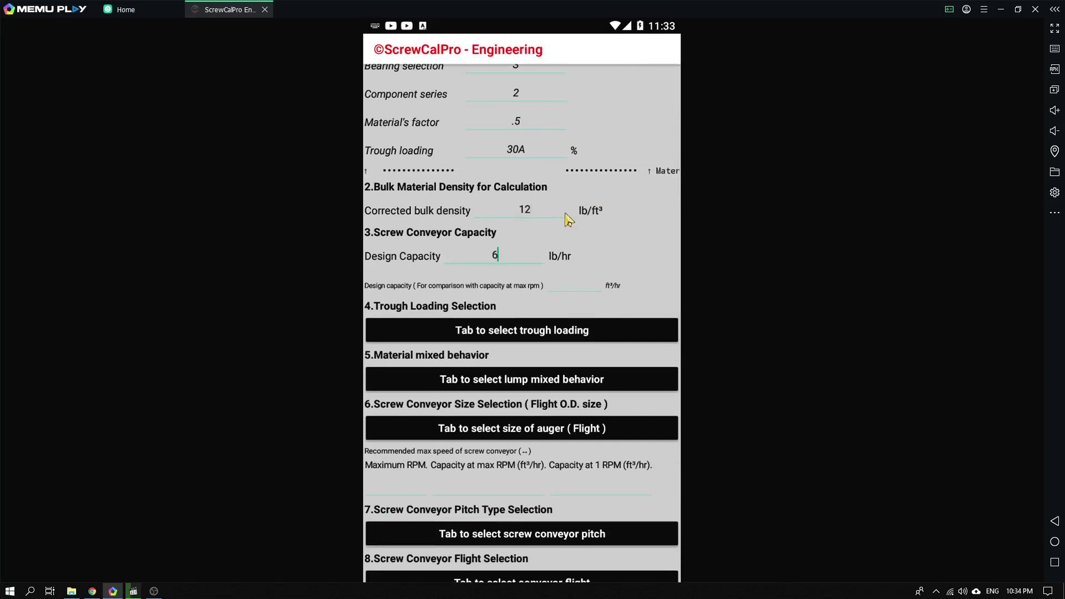
{"action": "type", "text": "000"}
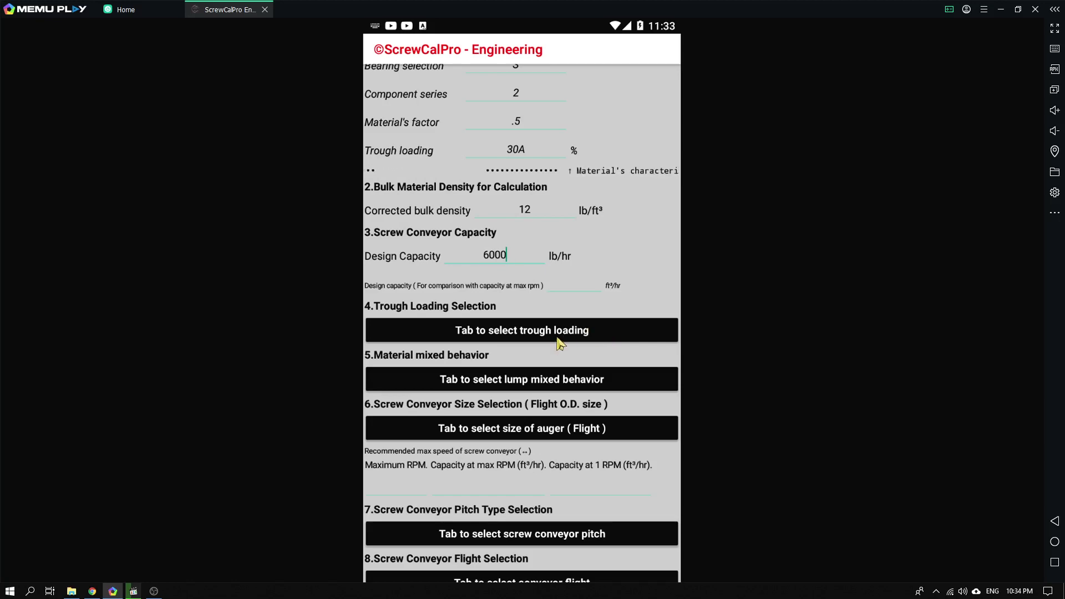
Step: Review the entered bulk density and Design Capacity values in the form
{"action": "scroll", "coordinate": [648, 434], "scroll_direction": "up", "scroll_amount": 3}
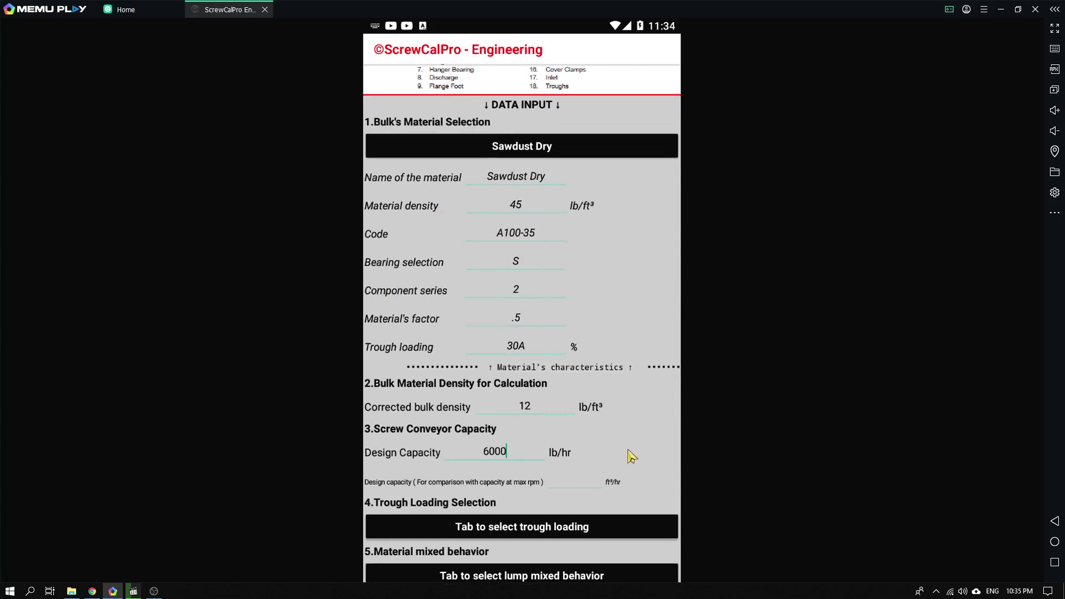
{"action": "scroll", "coordinate": [641, 438], "scroll_direction": "down", "scroll_amount": 1}
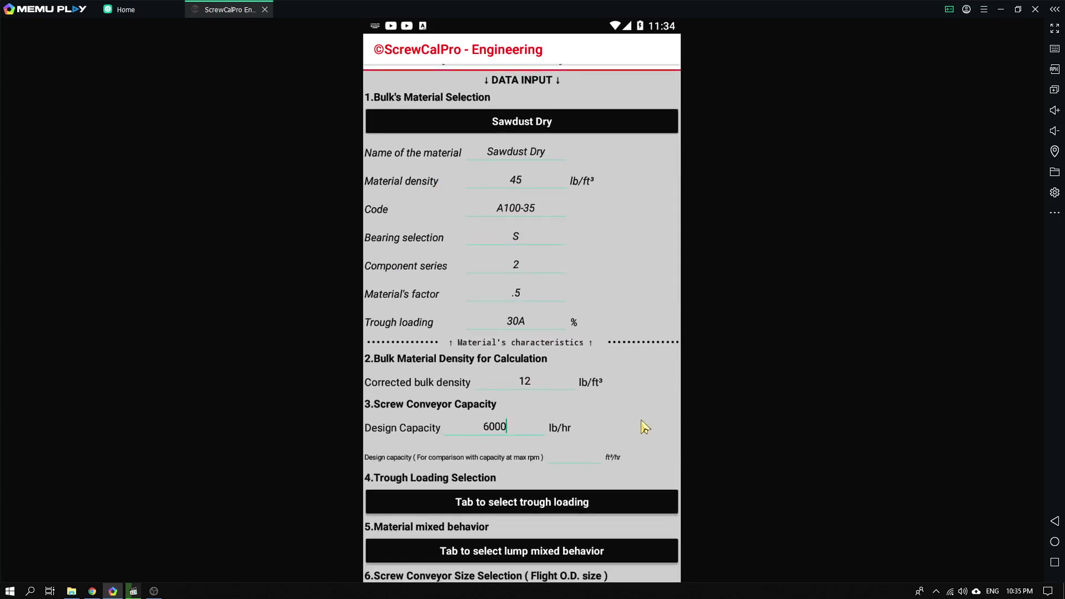
{"action": "mouse_move", "coordinate": [643, 428]}
{"action": "left_mouse_down"}
{"action": "mouse_move", "coordinate": [636, 158]}
{"action": "mouse_move", "coordinate": [660, 442]}
{"action": "mouse_move", "coordinate": [660, 421]}
{"action": "left_mouse_up"}
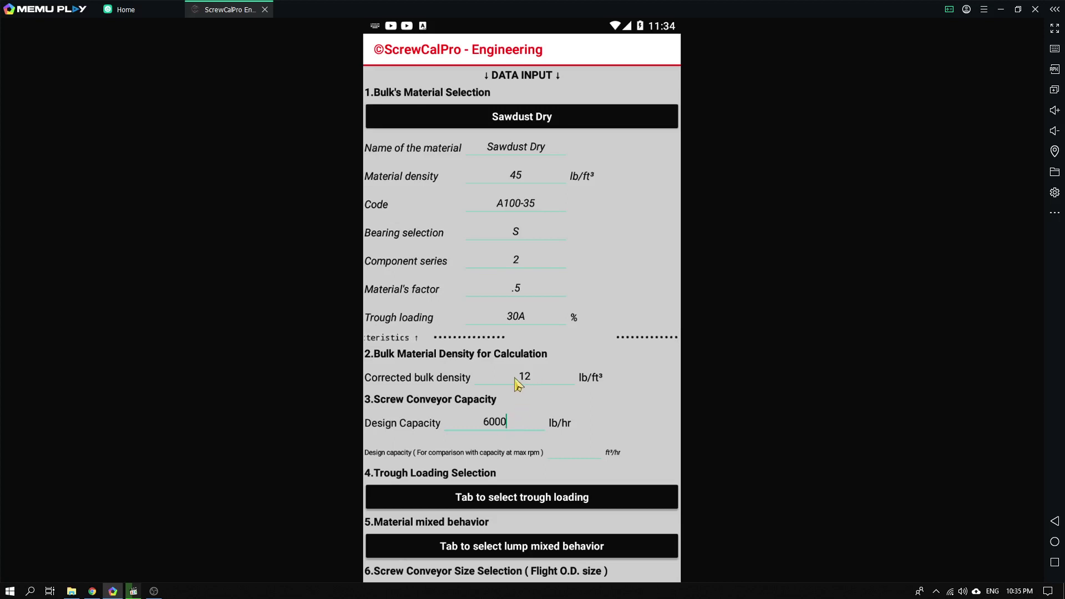
{"action": "left_click", "coordinate": [537, 379]}
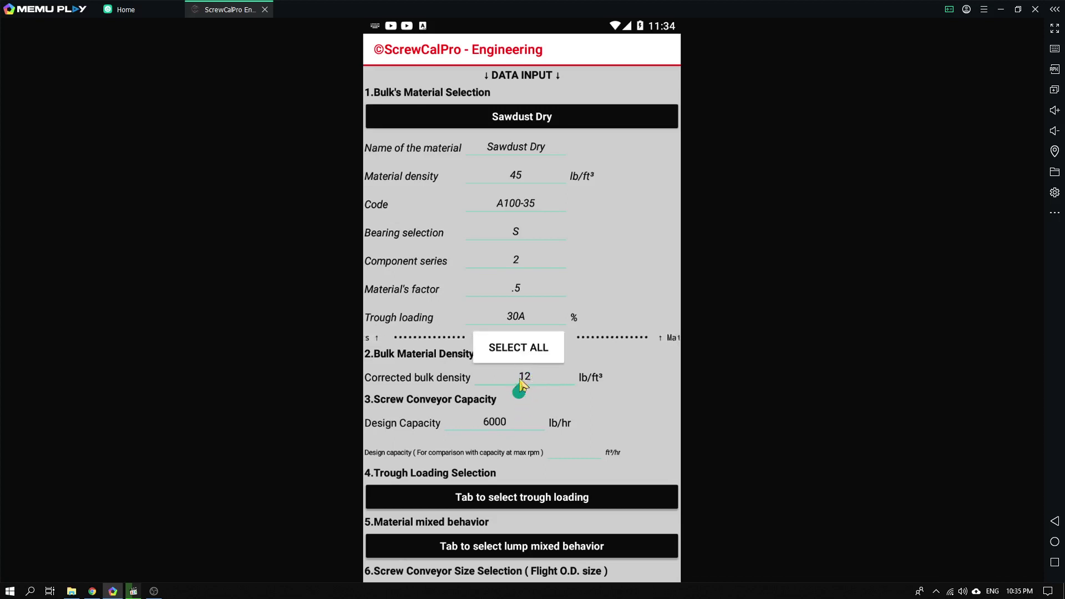
{"action": "left_click_drag", "start_coordinate": [637, 430], "coordinate": [632, 304]}
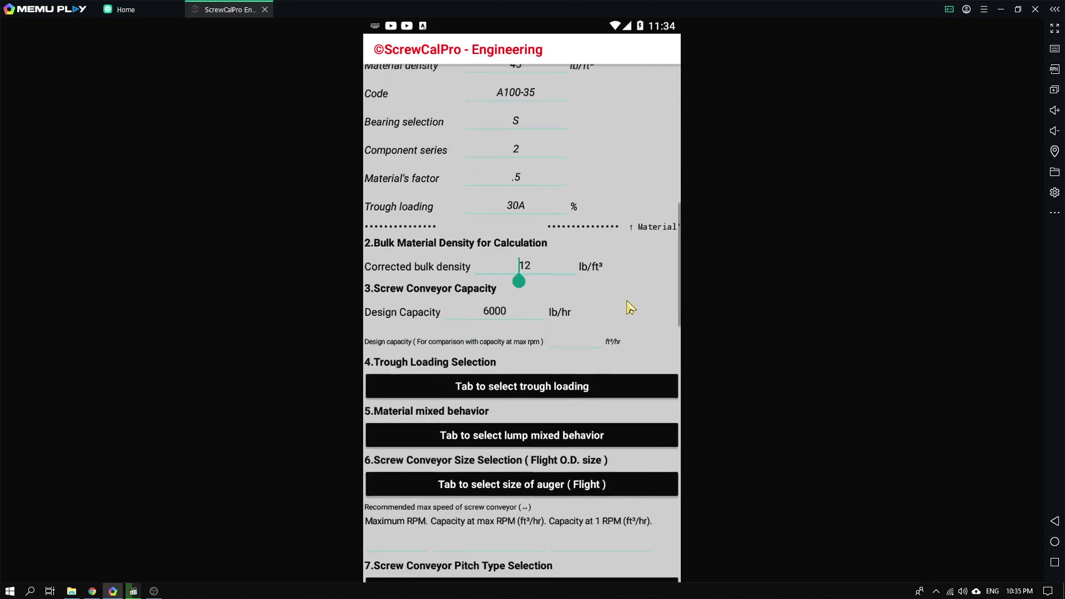
{"action": "left_click", "coordinate": [514, 312]}
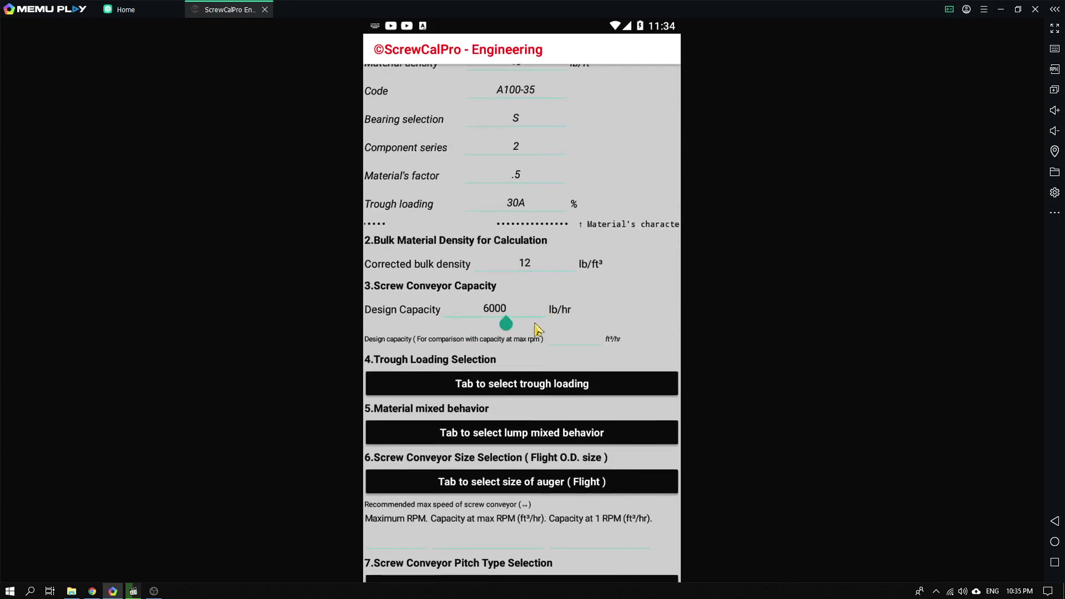
{"action": "left_click_drag", "start_coordinate": [615, 310], "coordinate": [611, 198]}
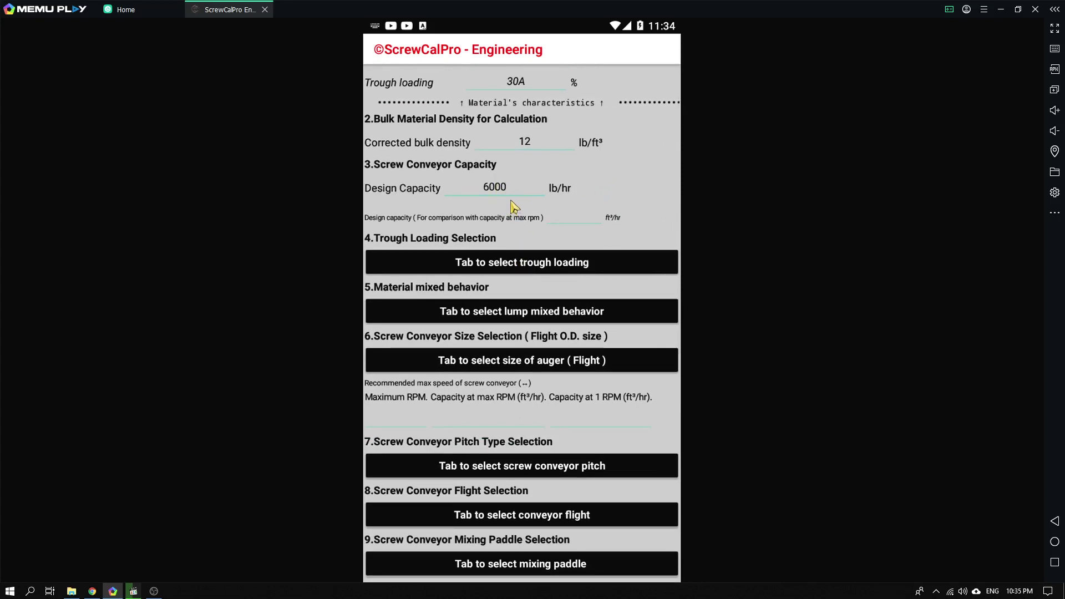
Step: Set trough loading to 30%A - Non abrasive material
{"action": "left_click", "coordinate": [514, 269]}
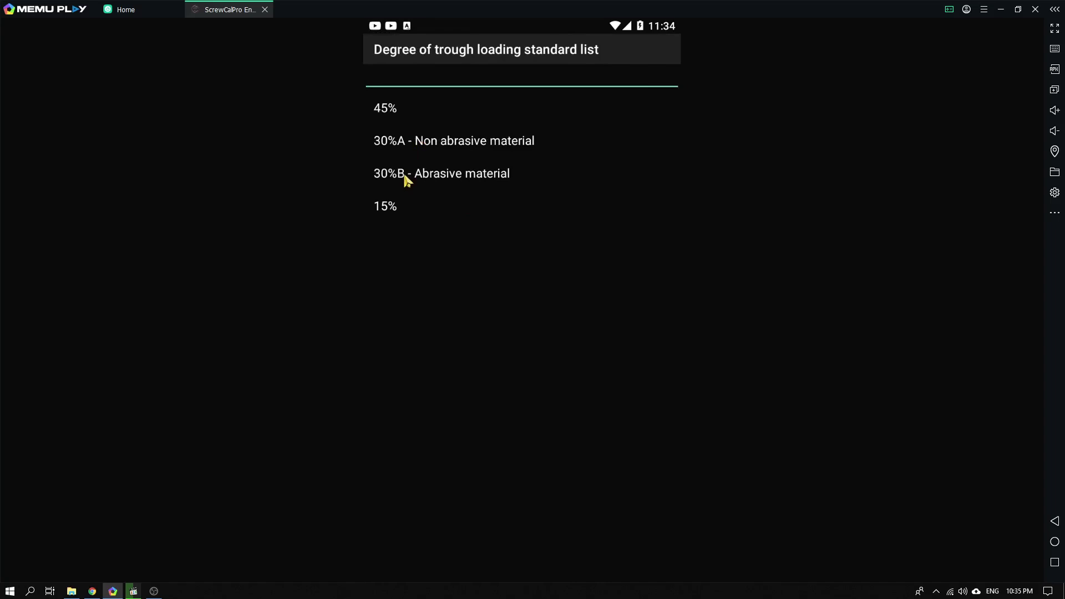
{"action": "left_click", "coordinate": [417, 144]}
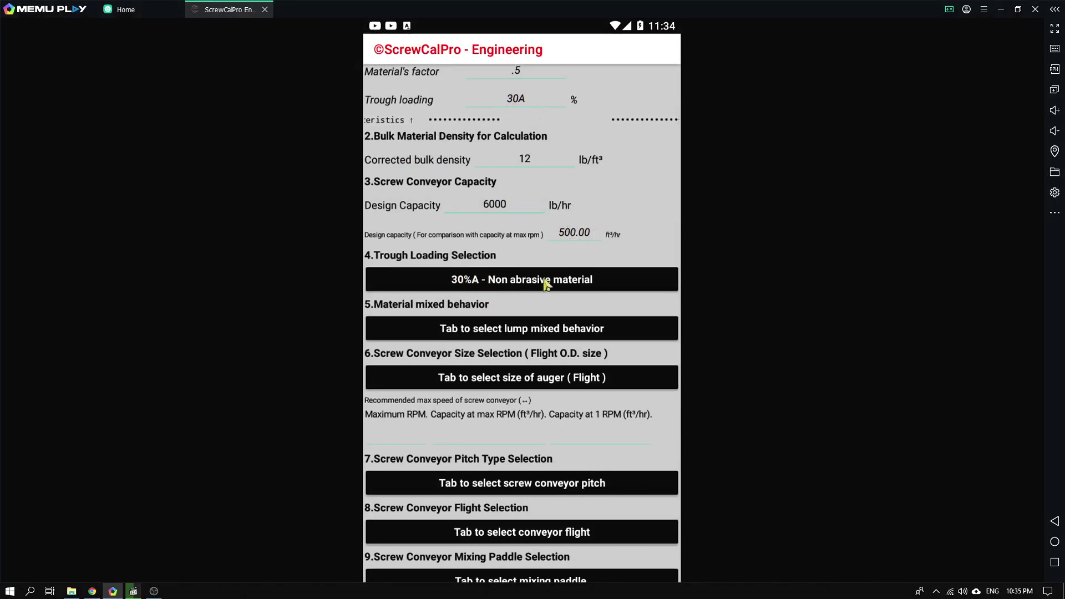
{"action": "left_click_drag", "start_coordinate": [548, 314], "coordinate": [567, 238]}
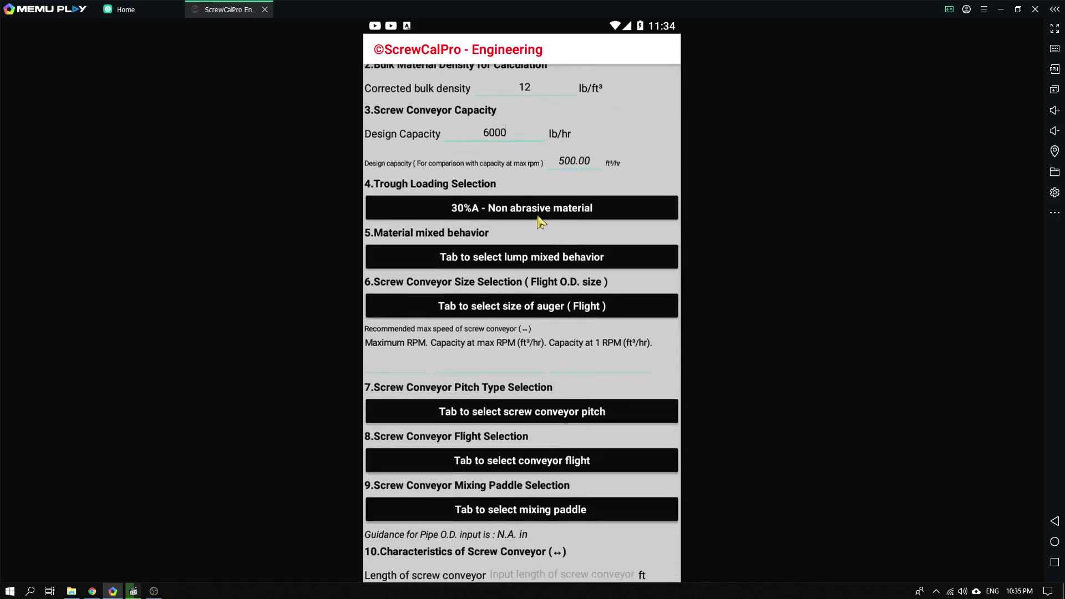
{"action": "scroll", "coordinate": [606, 190], "scroll_direction": "up", "scroll_amount": 1}
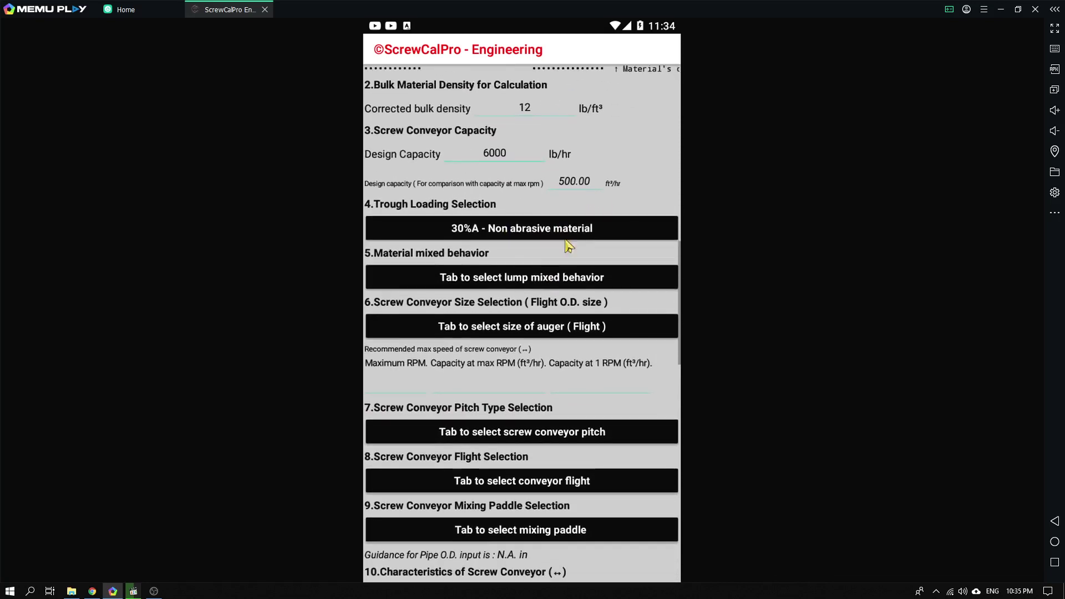
Step: Select 95% Lumps for material behavior and a 9" flight size
{"action": "left_click", "coordinate": [524, 282]}
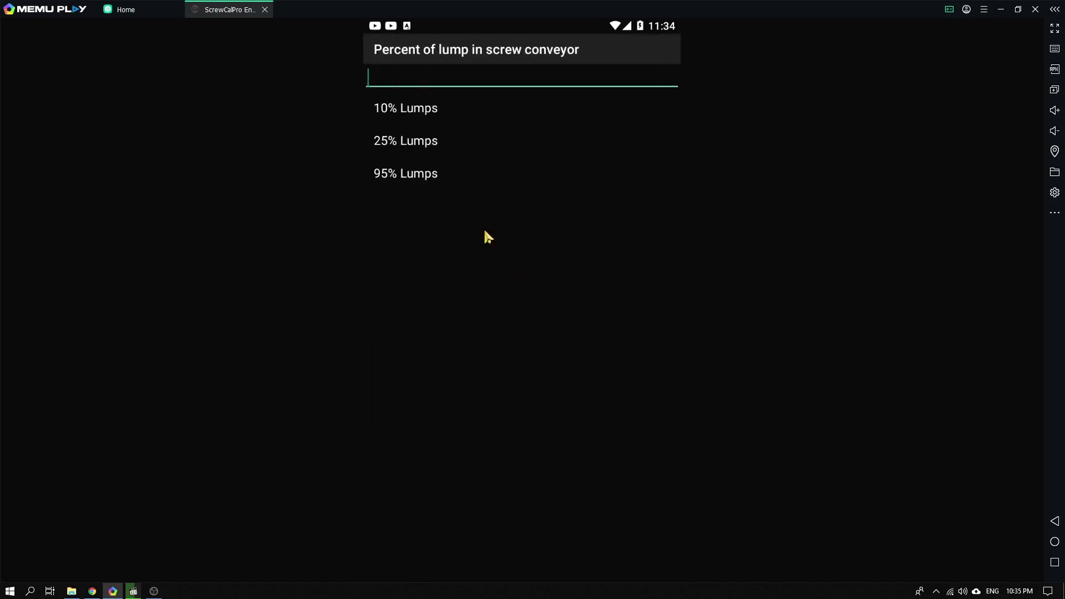
{"action": "left_click", "coordinate": [404, 175]}
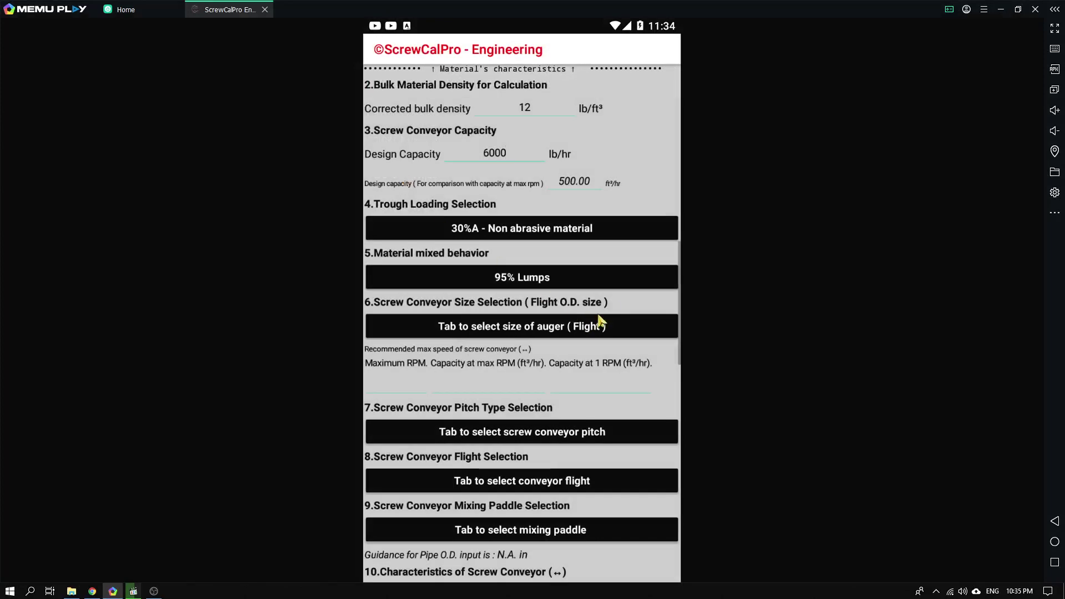
{"action": "scroll", "coordinate": [632, 233], "scroll_direction": "down", "scroll_amount": 2}
{"action": "left_click", "coordinate": [498, 250]}
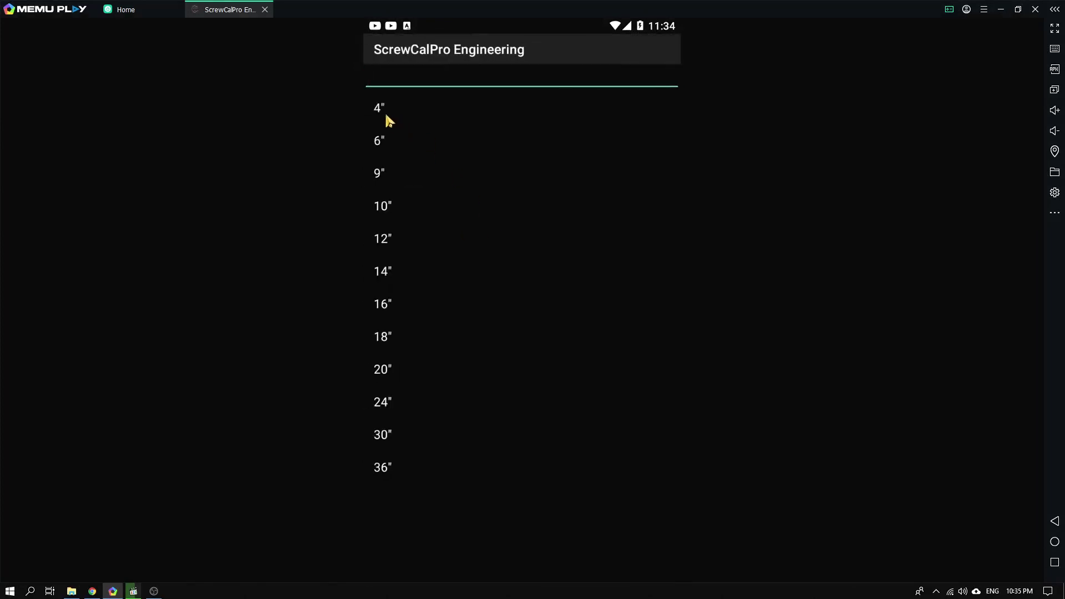
{"action": "left_click", "coordinate": [382, 174]}
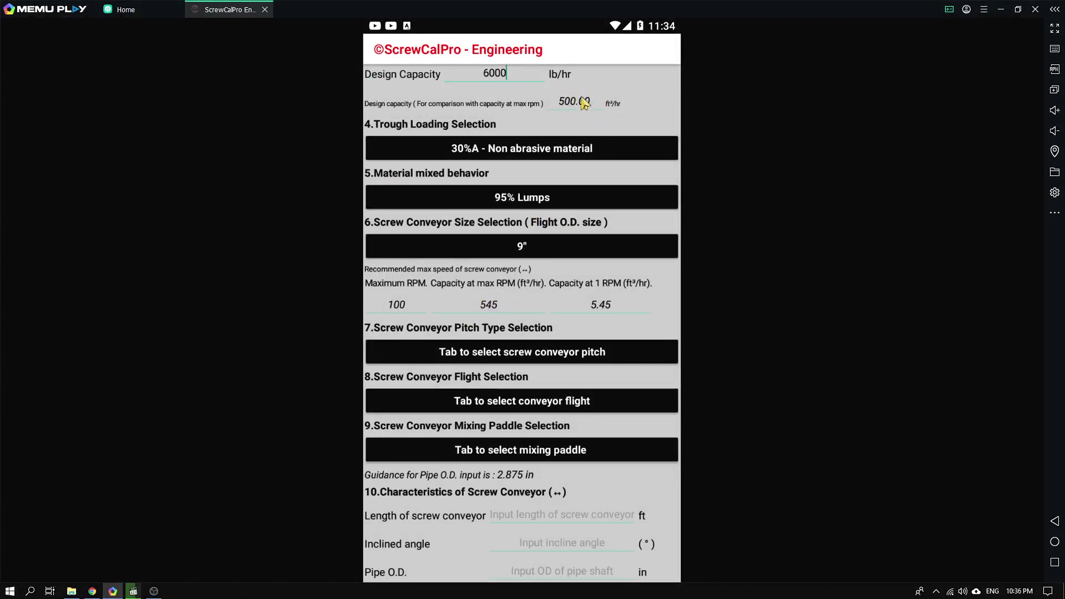
Step: Choose standard pitch, the Standard flight type, and no mixing paddles
{"action": "scroll", "coordinate": [622, 343], "scroll_direction": "down", "scroll_amount": 3}
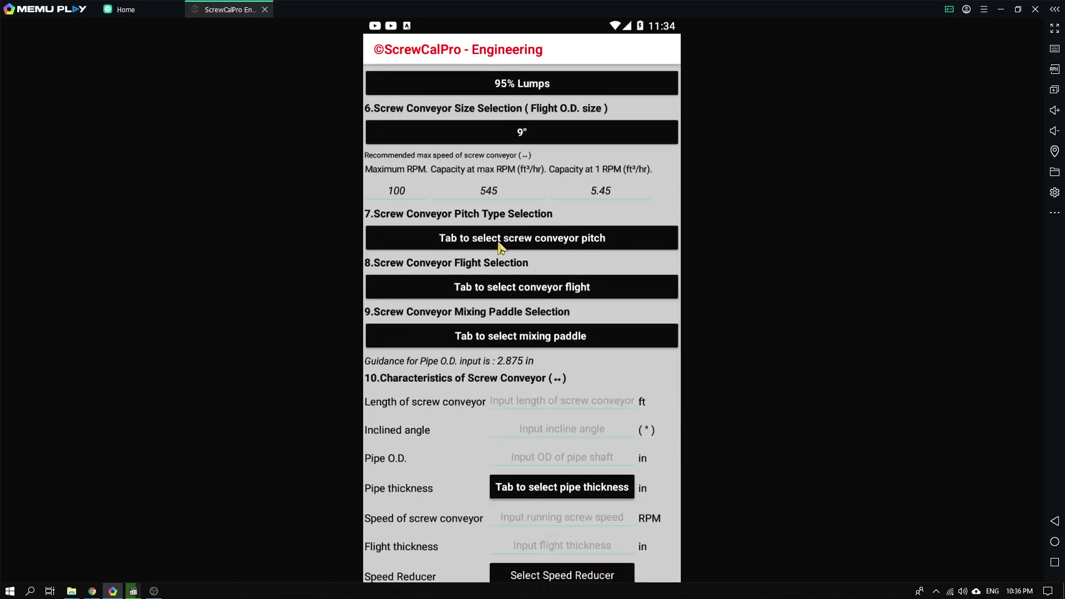
{"action": "left_click", "coordinate": [500, 242]}
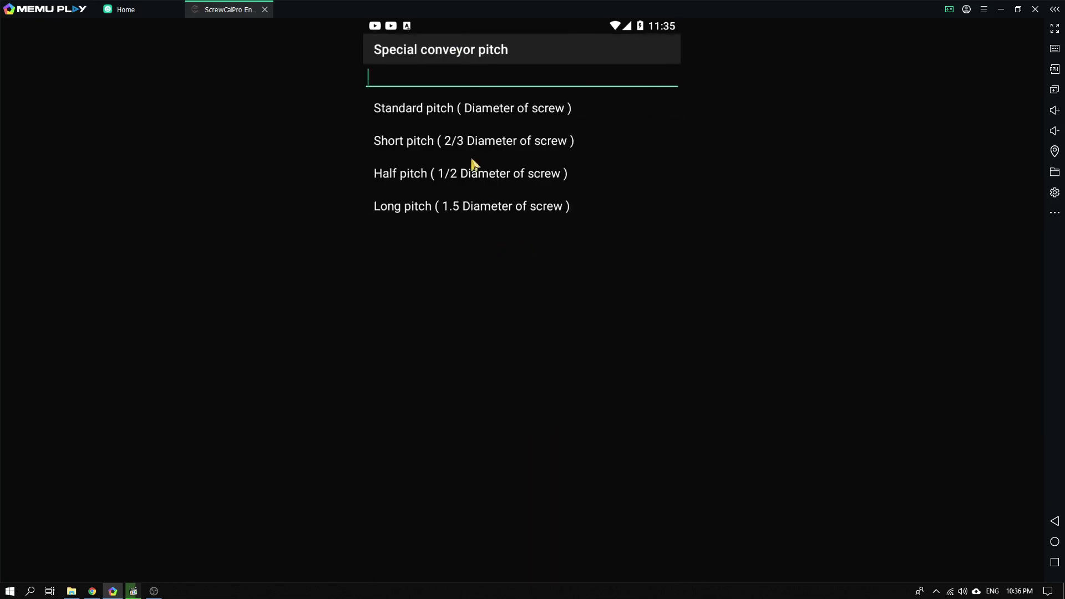
{"action": "left_click", "coordinate": [456, 111]}
{"action": "left_click_drag", "start_coordinate": [601, 253], "coordinate": [613, 166]}
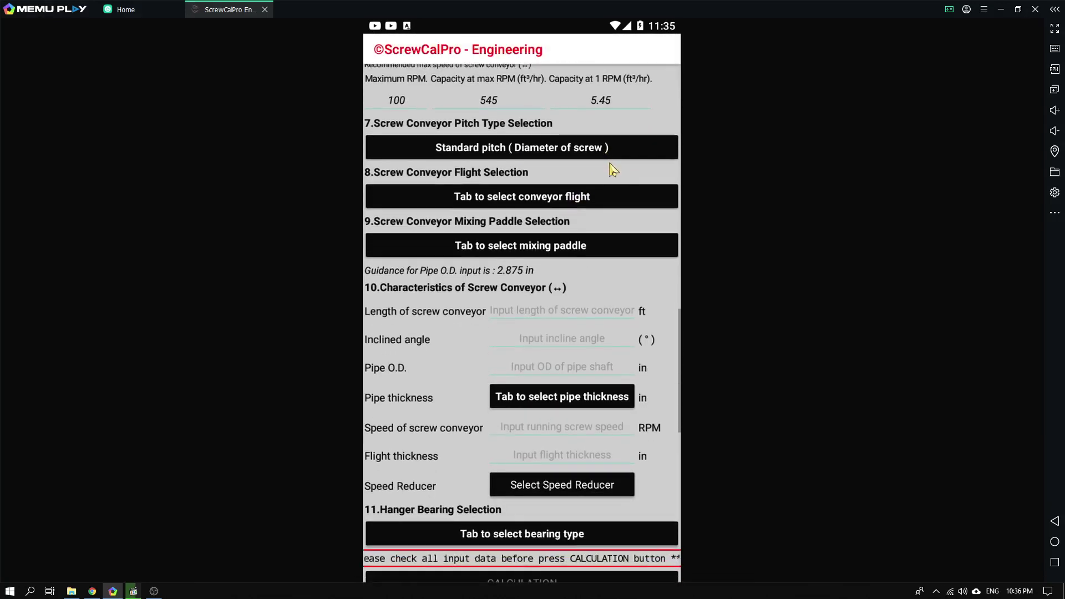
{"action": "left_click", "coordinate": [539, 200]}
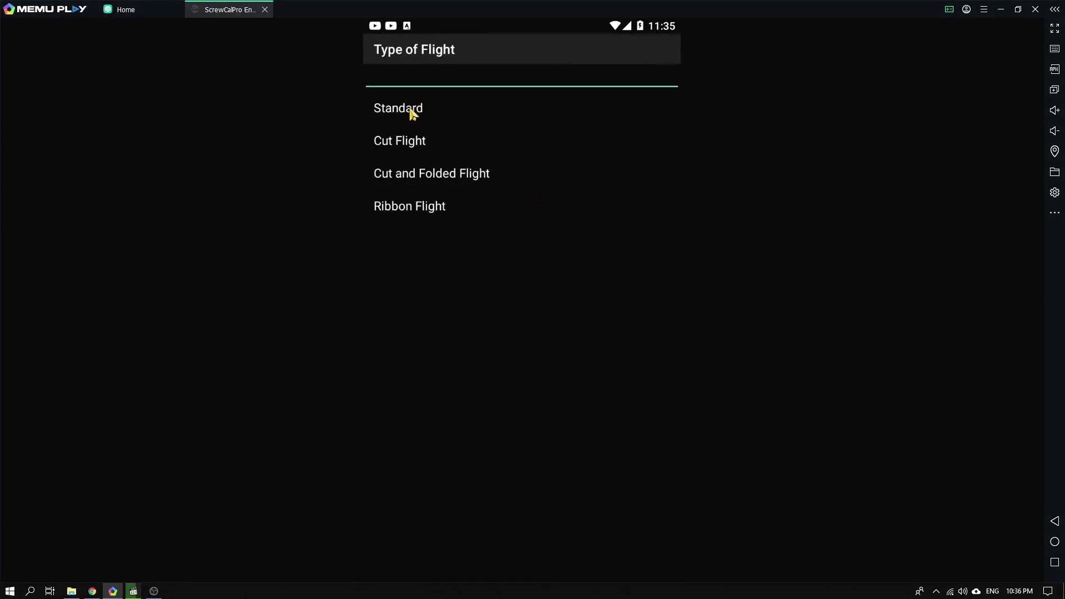
{"action": "left_click", "coordinate": [411, 111]}
{"action": "left_click", "coordinate": [527, 244]}
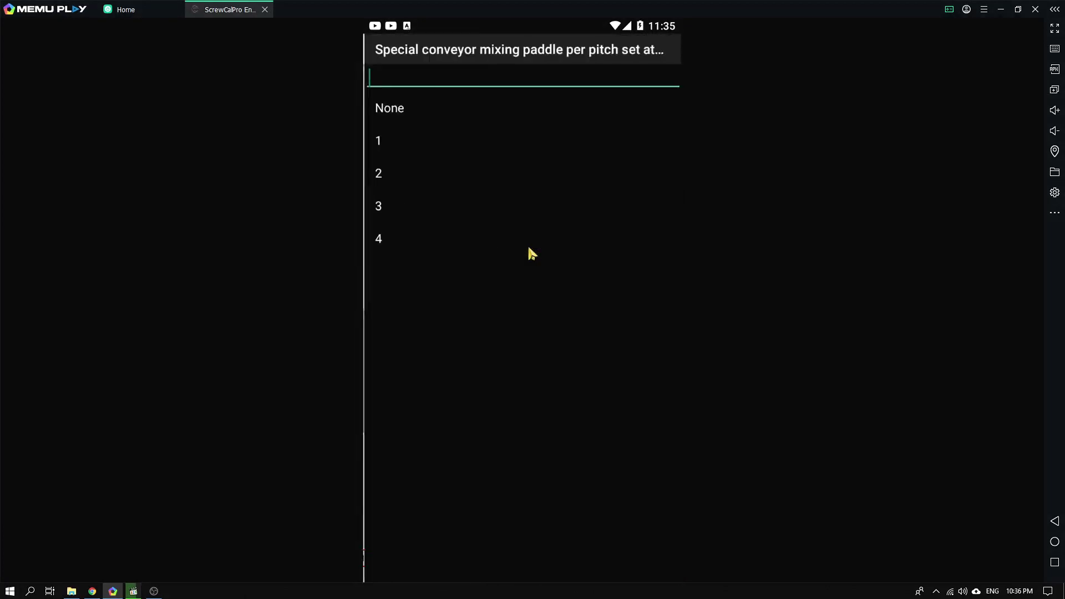
{"action": "left_click", "coordinate": [396, 113]}
{"action": "left_click_drag", "start_coordinate": [599, 281], "coordinate": [614, 214]}
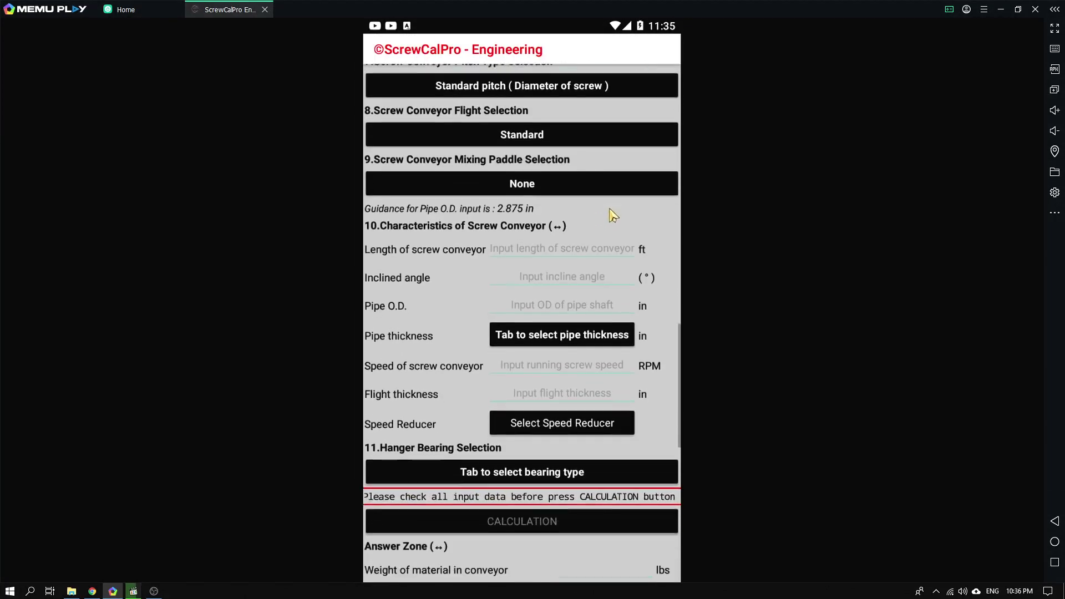
Step: Enter length 35 ft, incline 7.5°, pipe O.D. 2.875 in, and pipe thickness 0.14 (3.556 mm)
{"action": "left_click", "coordinate": [558, 255]}
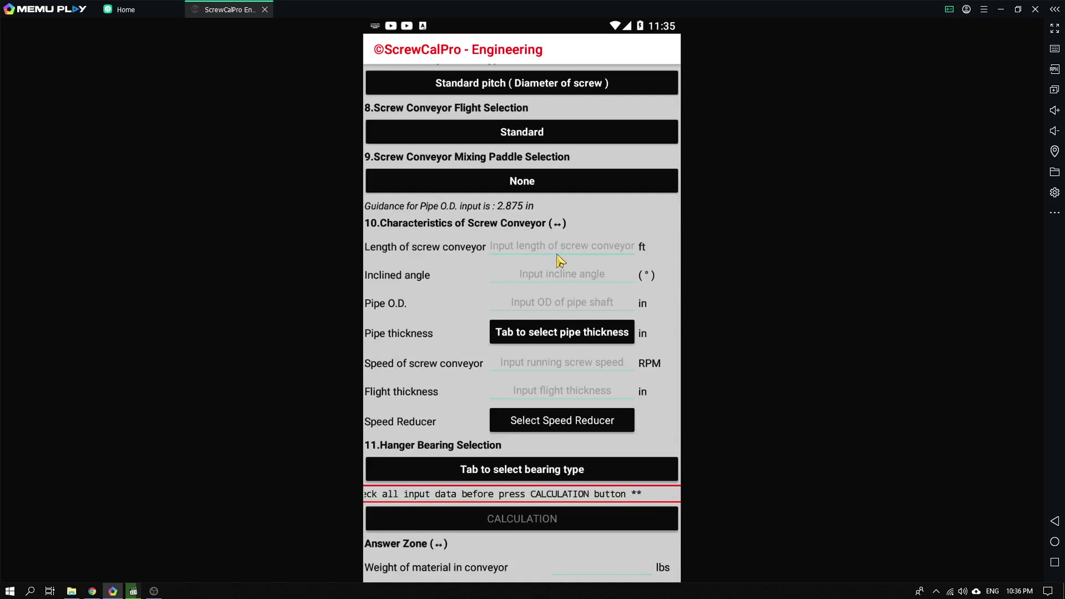
{"action": "type", "text": "35"}
{"action": "left_click", "coordinate": [567, 276]}
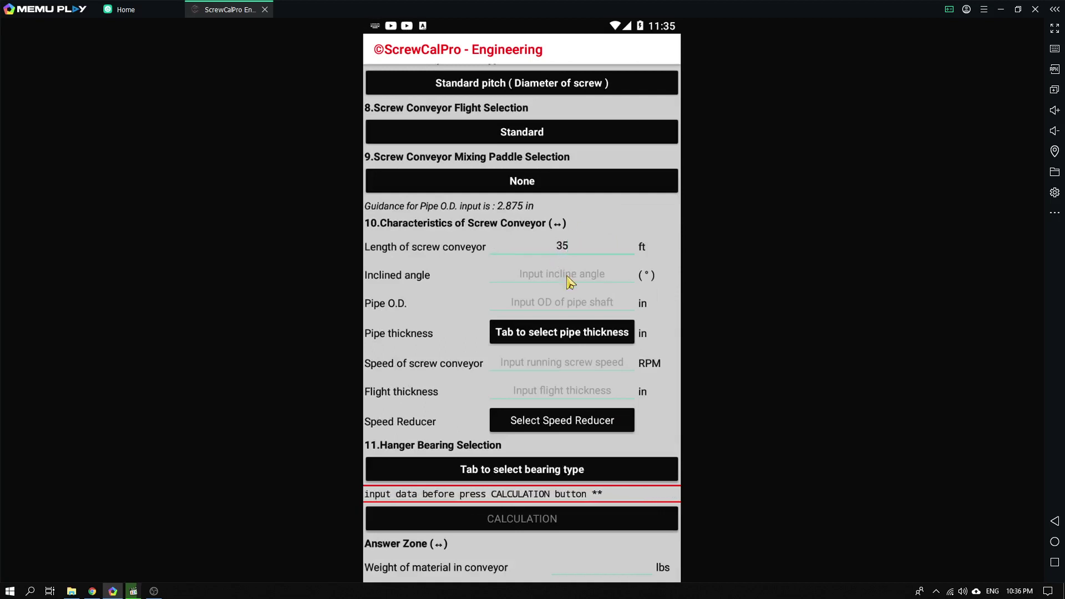
{"action": "type", "text": "7.5"}
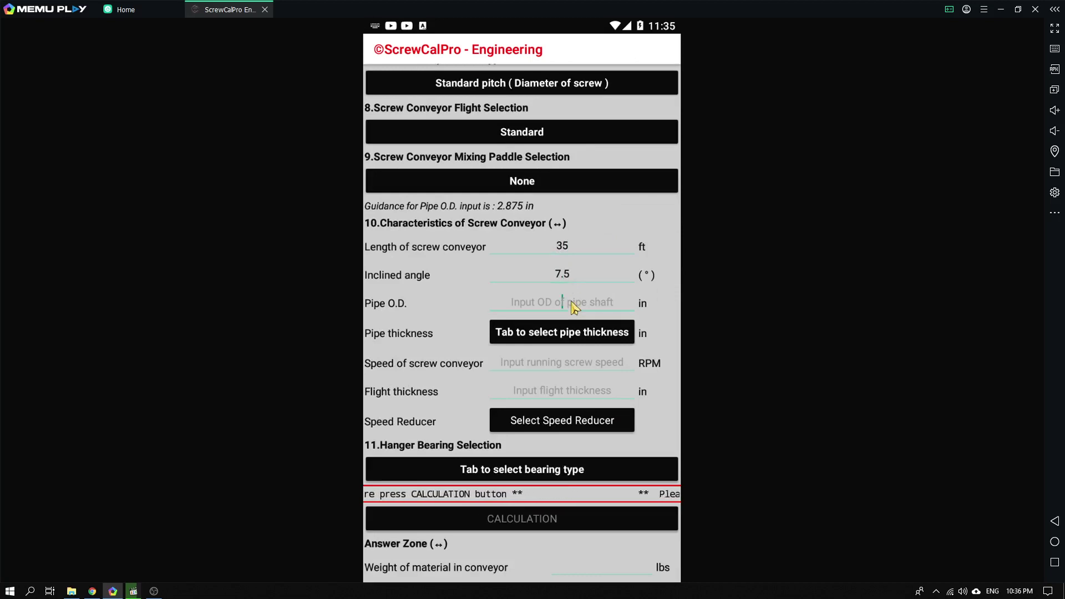
{"action": "type", "text": "2.875"}
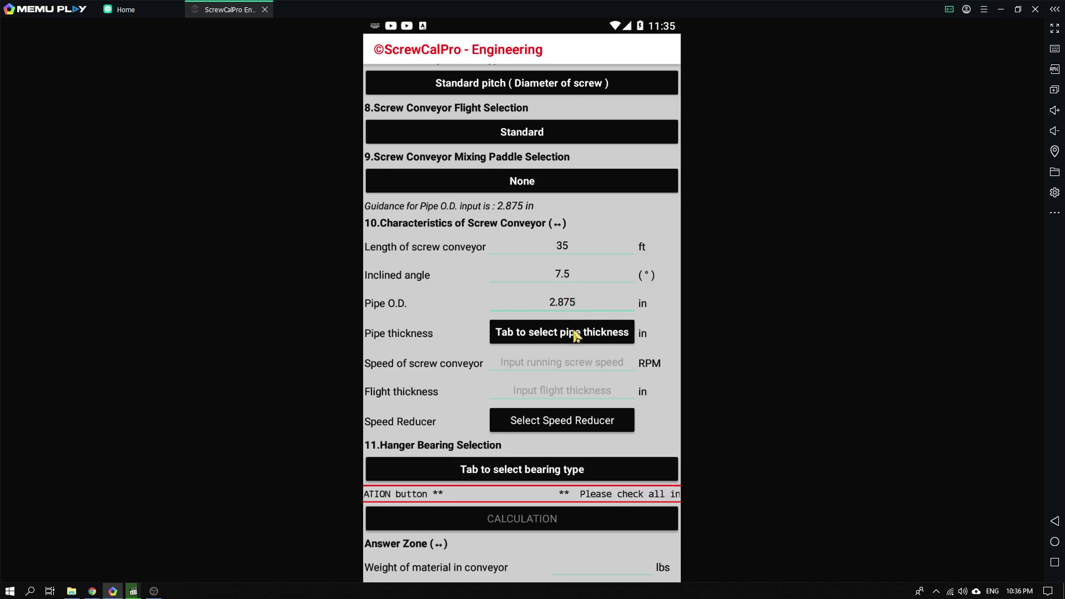
{"action": "left_click", "coordinate": [575, 336]}
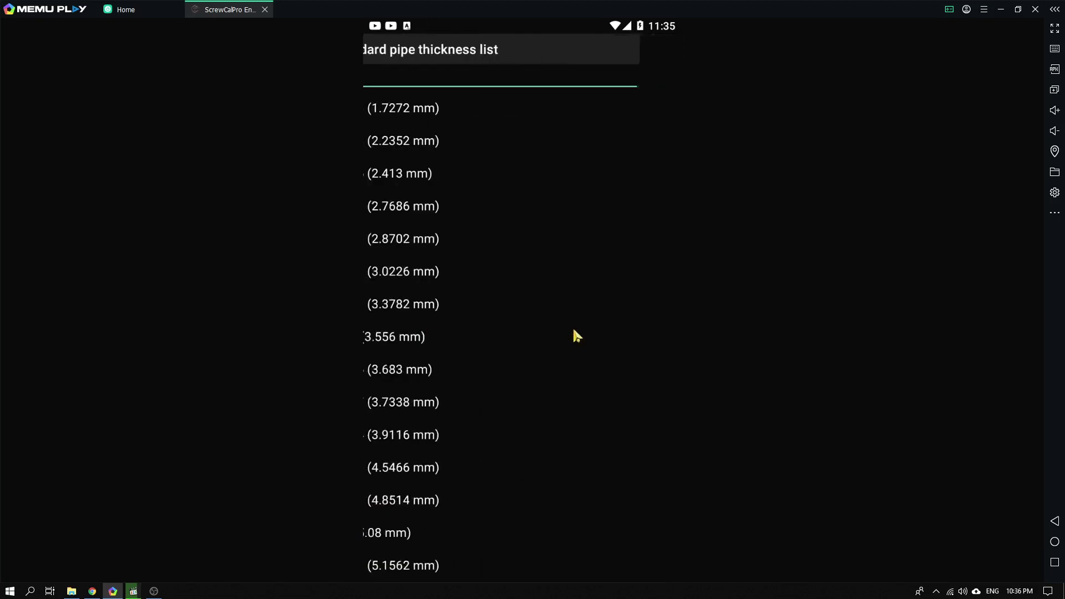
{"action": "left_click", "coordinate": [438, 336]}
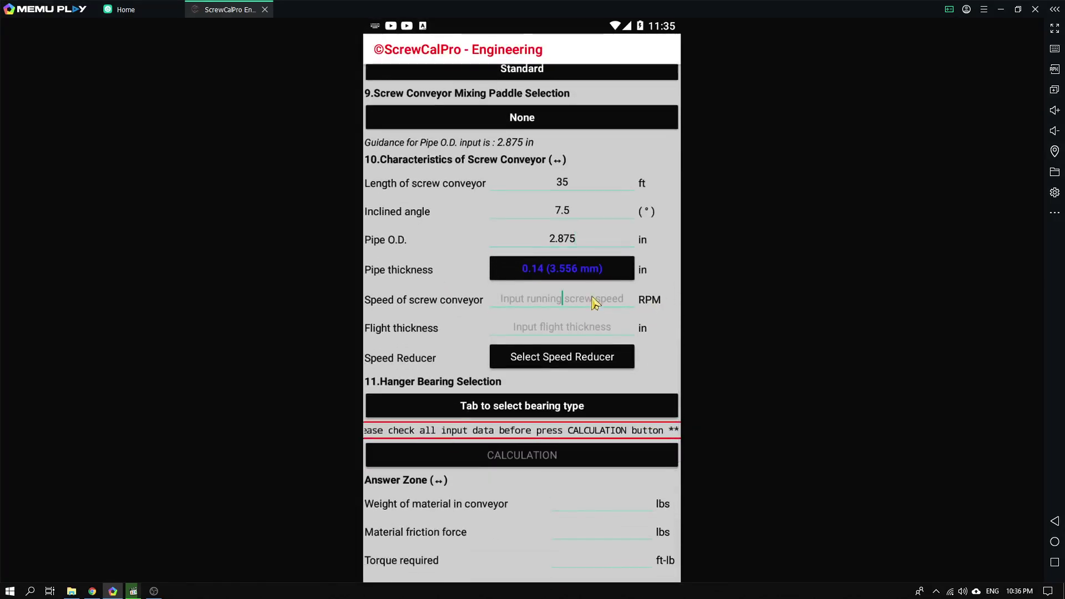
Step: Enter screw speed 90 RPM and flight thickness 0.14 in, and pick a speed reducer type
{"action": "type", "text": "90"}
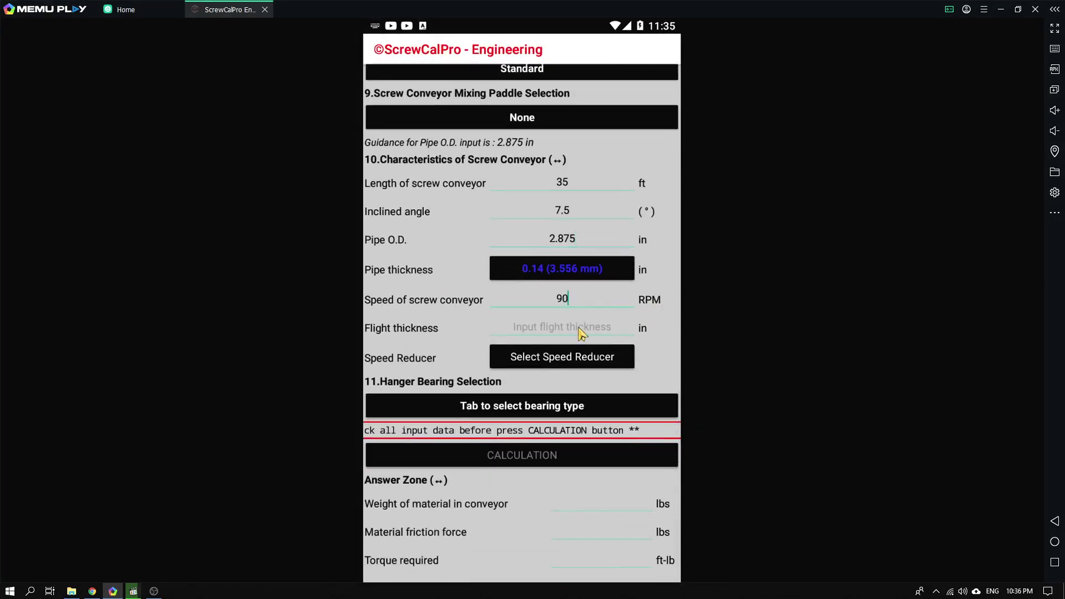
{"action": "left_click", "coordinate": [574, 328]}
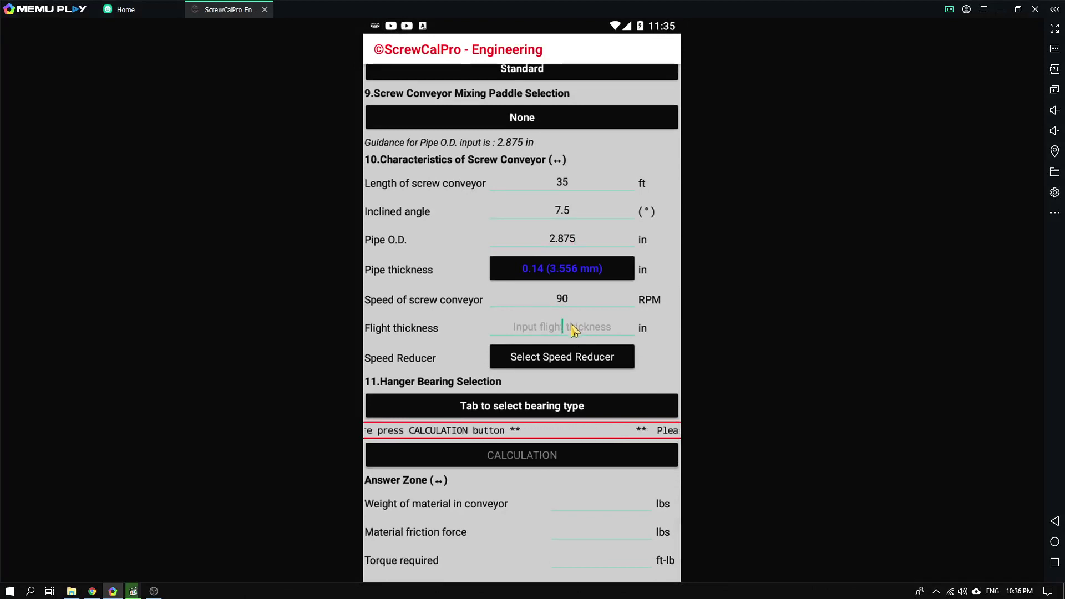
{"action": "type", "text": "0.14"}
{"action": "left_click", "coordinate": [572, 360]}
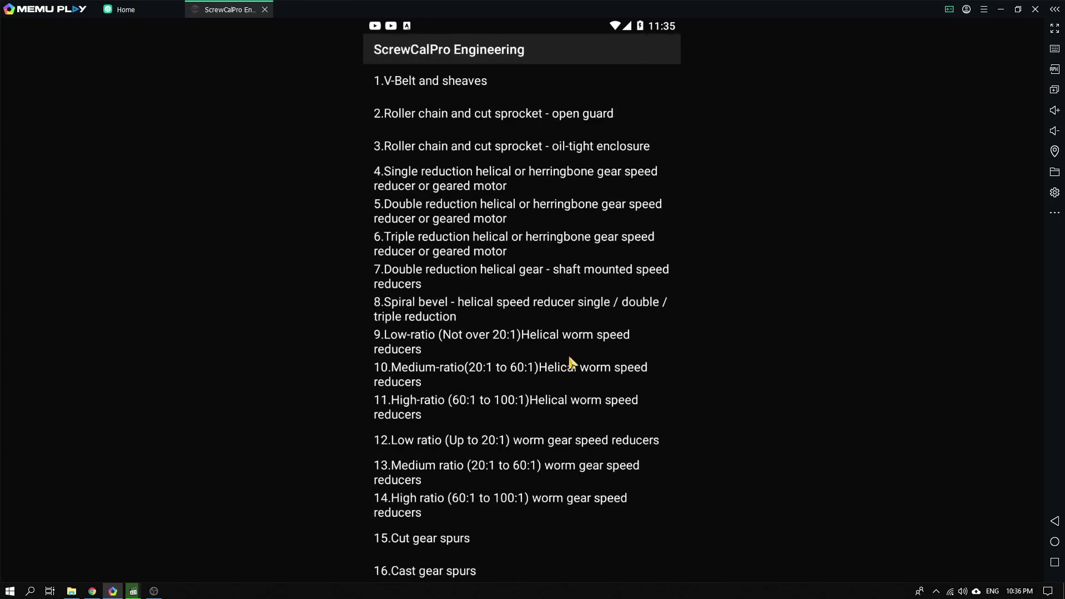
{"action": "left_click", "coordinate": [402, 180]}
Step: Set the hanger bearing type to L - Bronze
{"action": "scroll", "coordinate": [673, 282], "scroll_direction": "down", "scroll_amount": 2}
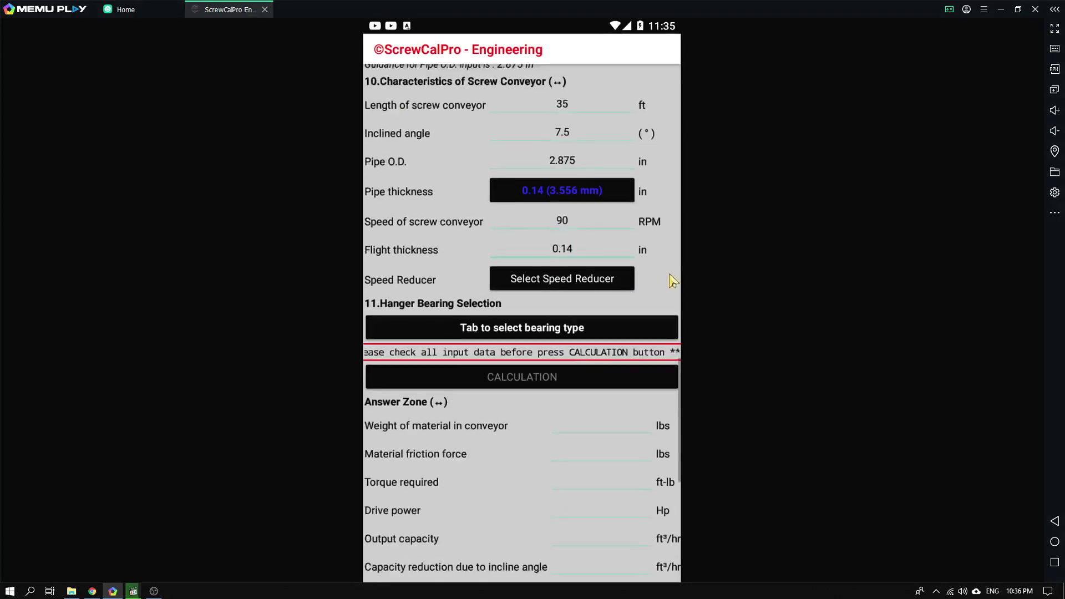
{"action": "scroll", "coordinate": [673, 281], "scroll_direction": "down", "scroll_amount": 3}
{"action": "left_click", "coordinate": [560, 191]}
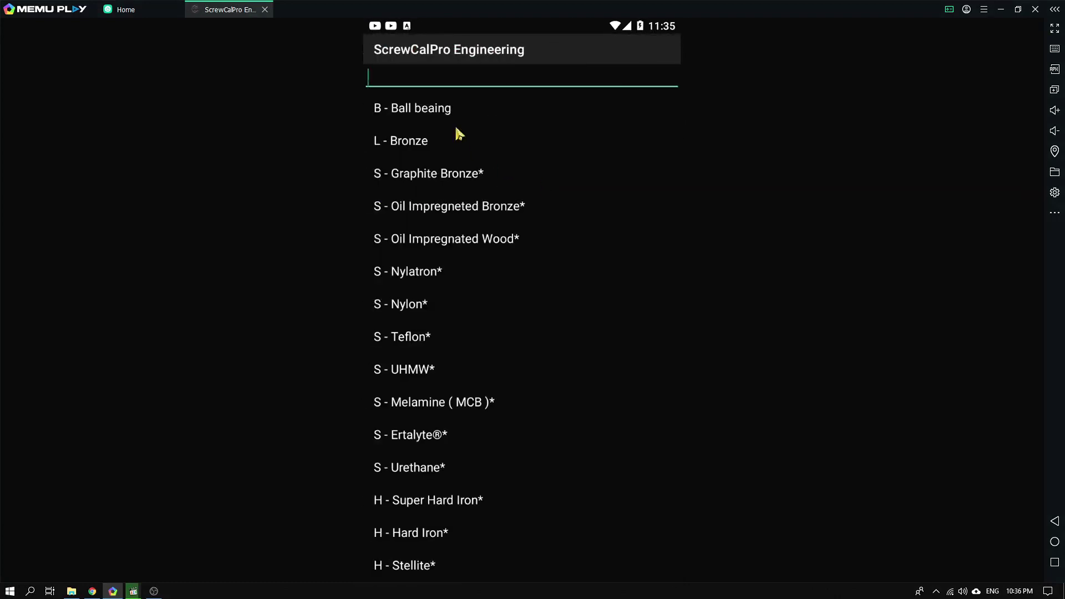
{"action": "left_click", "coordinate": [414, 142]}
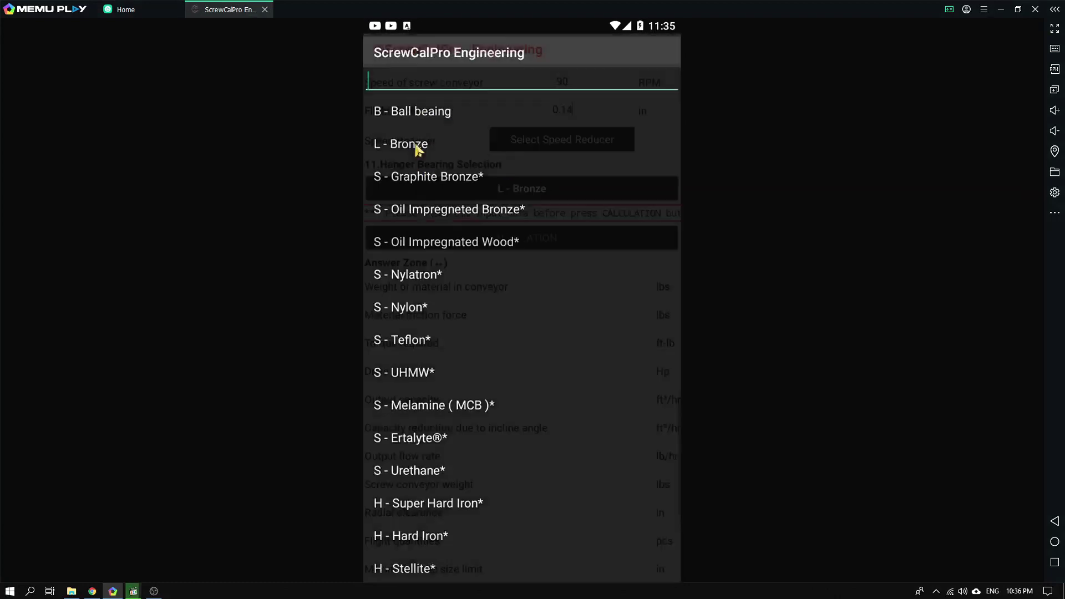
Step: Run CALCULATION and review Answer Zone results such as 0.81 Hp drive power
{"action": "scroll", "coordinate": [601, 338], "scroll_direction": "down", "scroll_amount": 3}
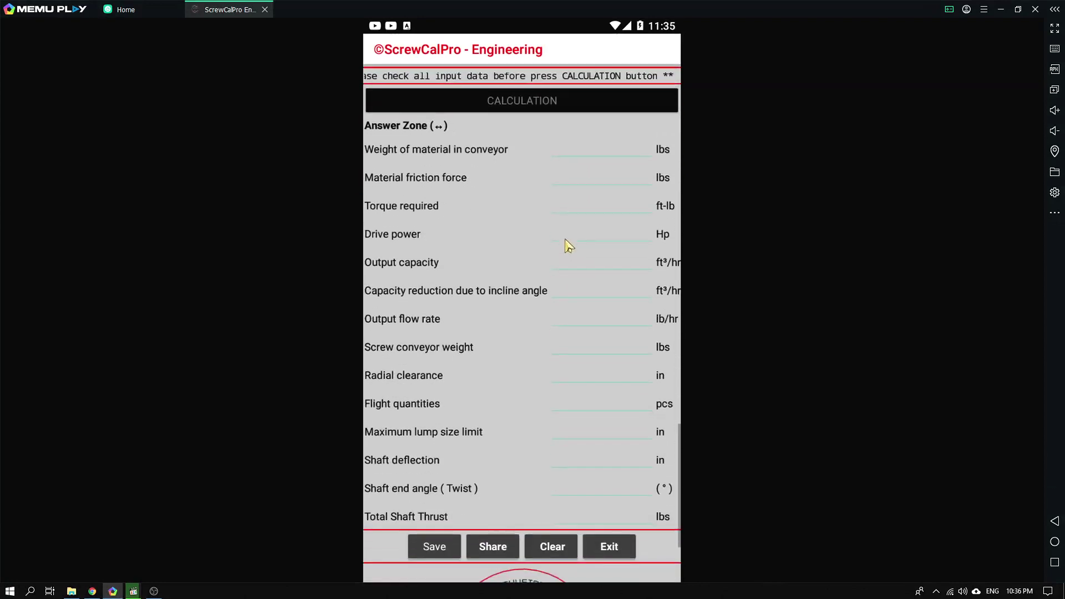
{"action": "left_click", "coordinate": [519, 111]}
{"action": "scroll", "coordinate": [544, 305], "scroll_direction": "down", "scroll_amount": 3}
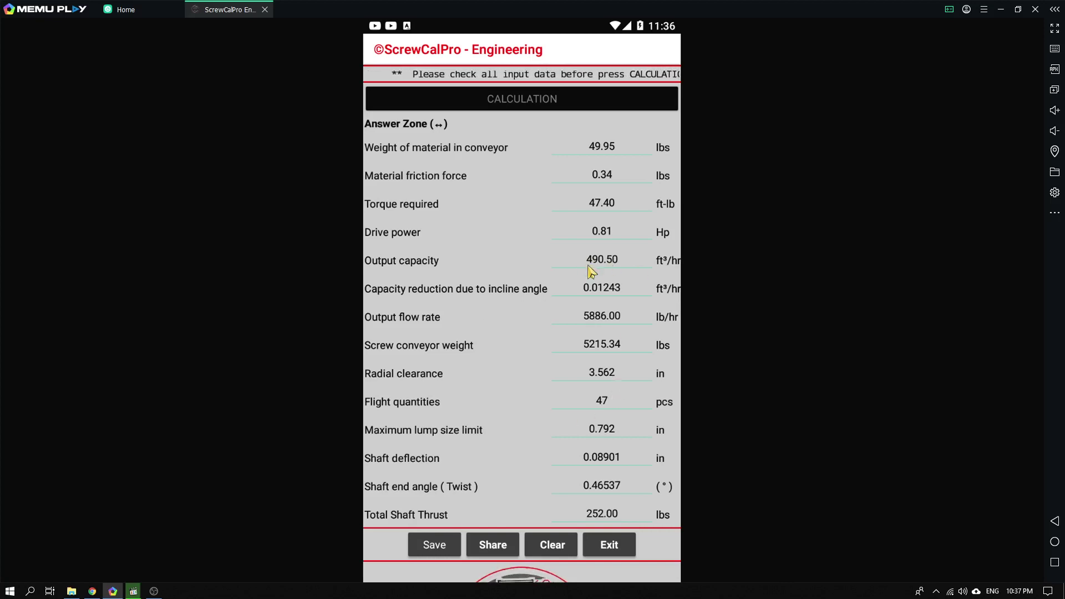
Step: Change the screw conveyor speed from 90 to 93 RPM
{"action": "scroll", "coordinate": [538, 220], "scroll_direction": "up", "scroll_amount": 5}
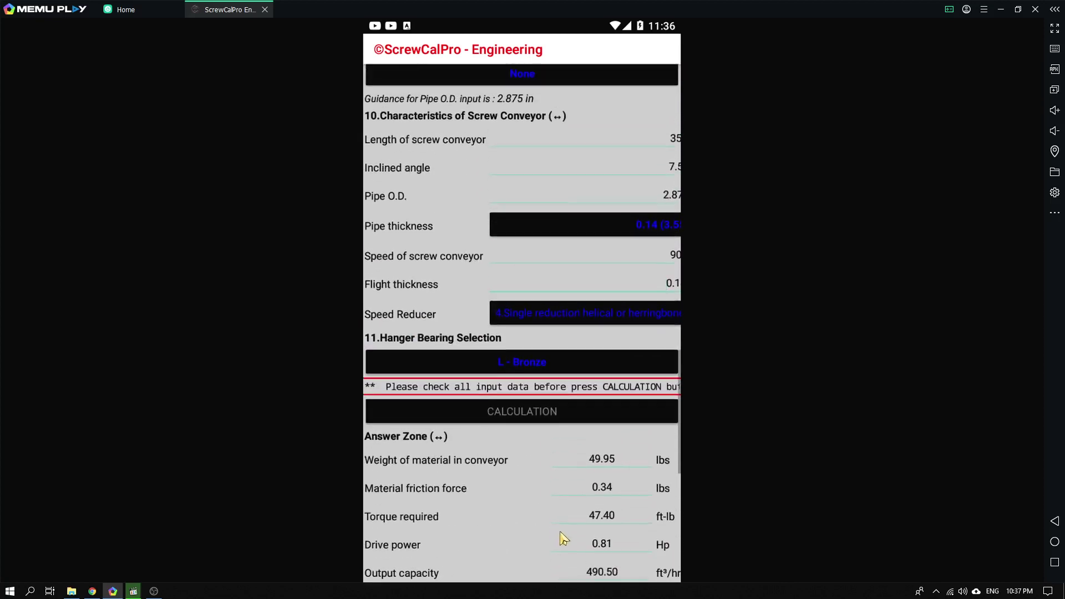
{"action": "left_click_drag", "start_coordinate": [533, 287], "coordinate": [440, 269]}
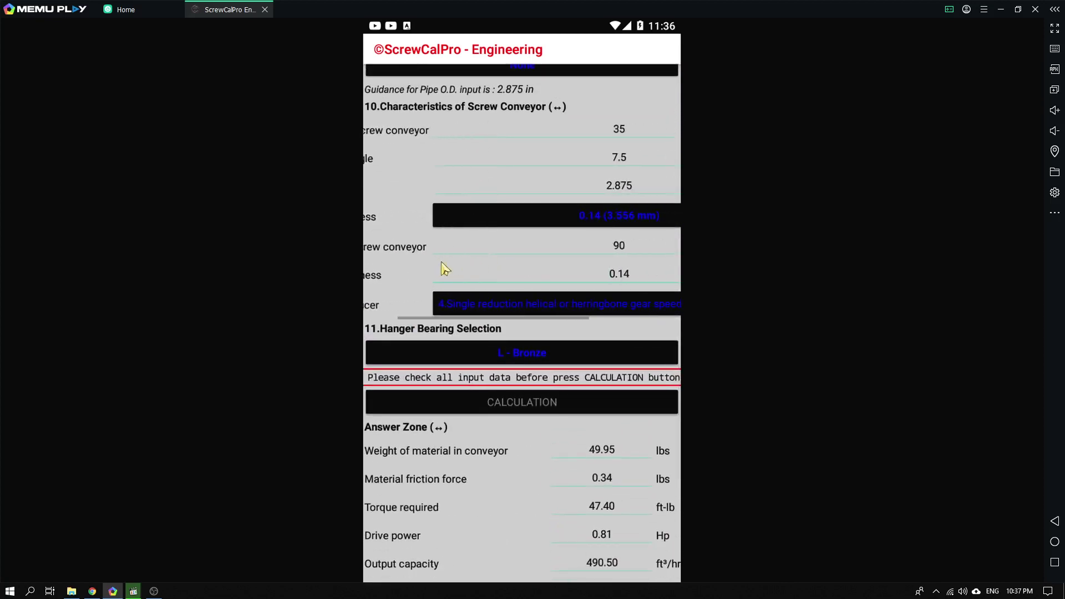
{"action": "left_click", "coordinate": [652, 257]}
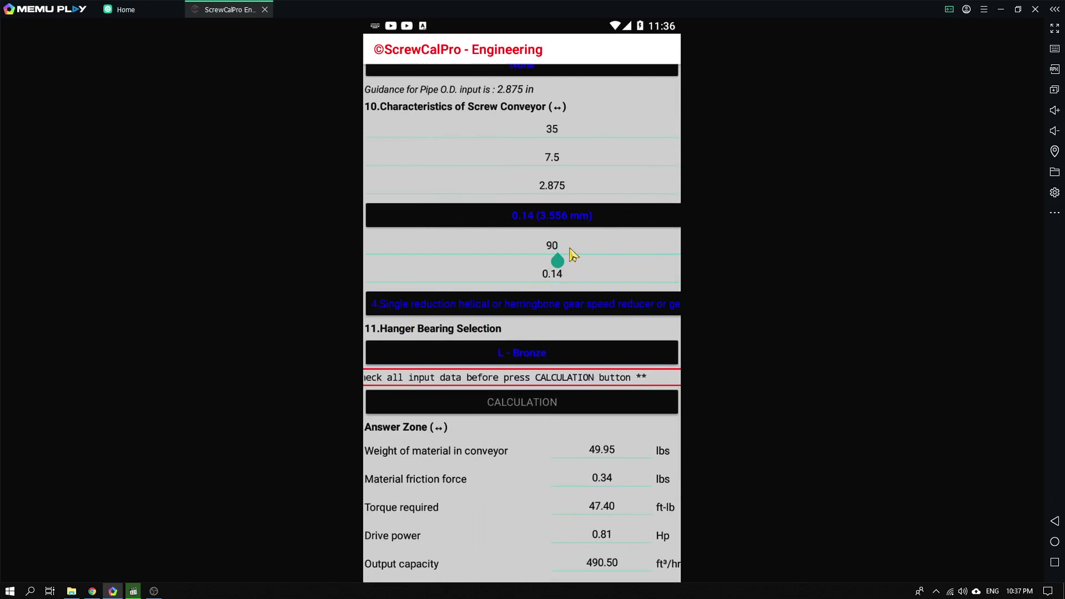
{"action": "key", "text": "BackSpace"}
{"action": "type", "text": "3"}
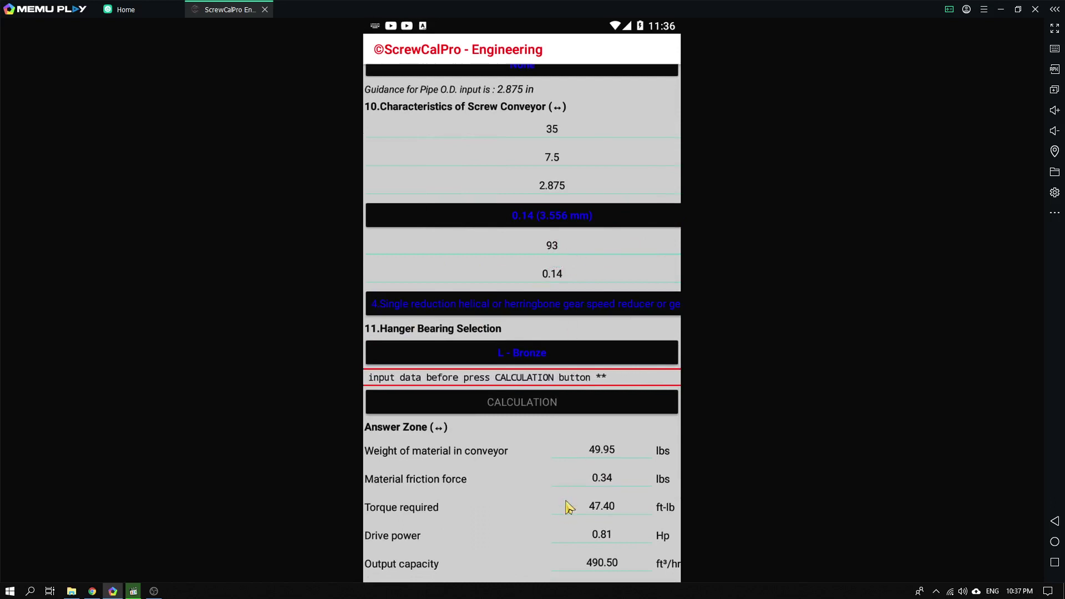
{"action": "scroll", "coordinate": [563, 475], "scroll_direction": "down", "scroll_amount": 1}
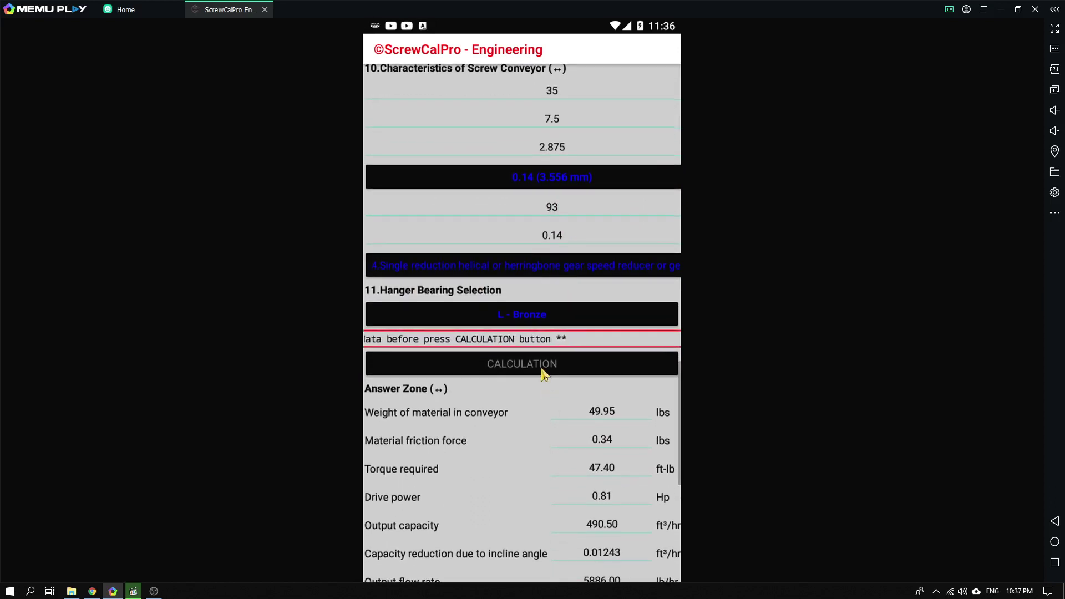